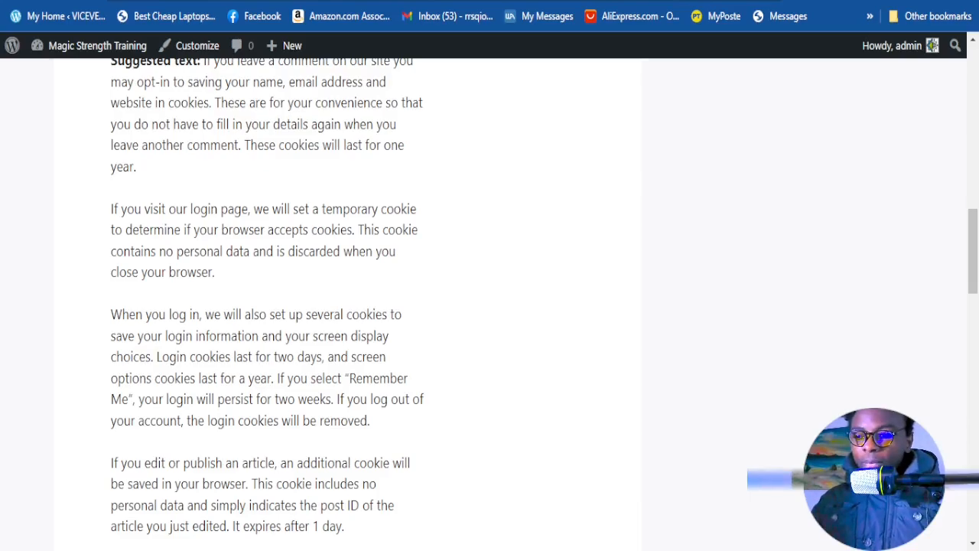
Return to the start of the Privacy Policy page and open the site's admin dashboard
scroll(516, 194, "up", 2)
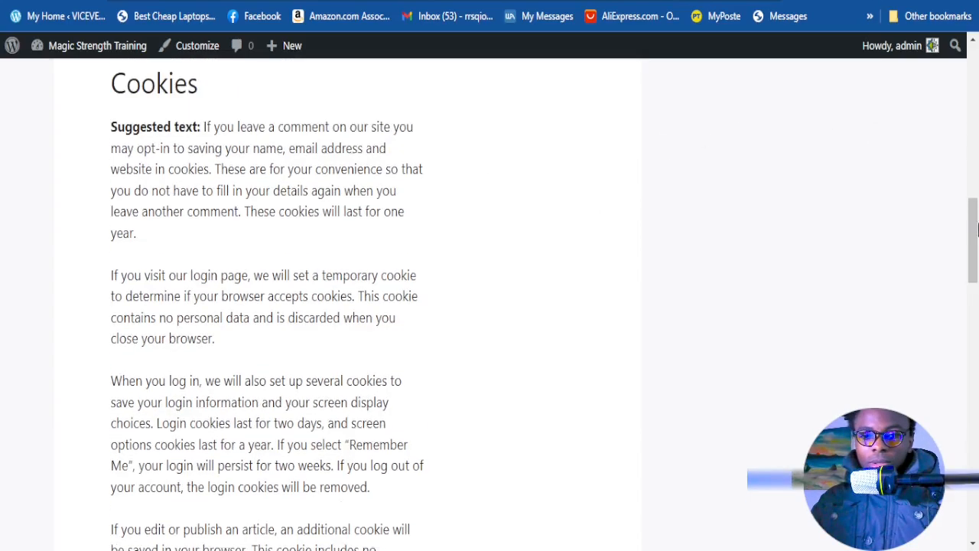
left_click_drag(972, 239, 942, 81)
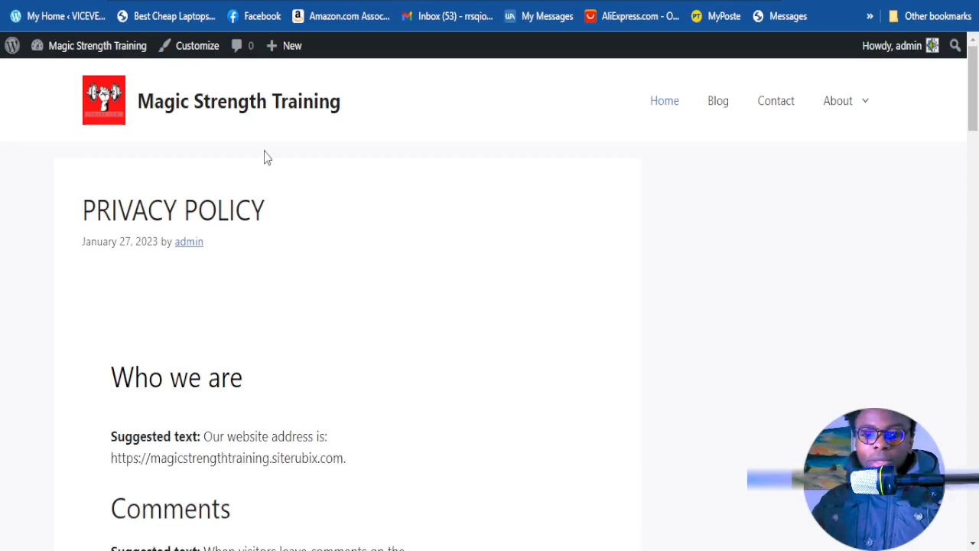
mouse_move(54, 47)
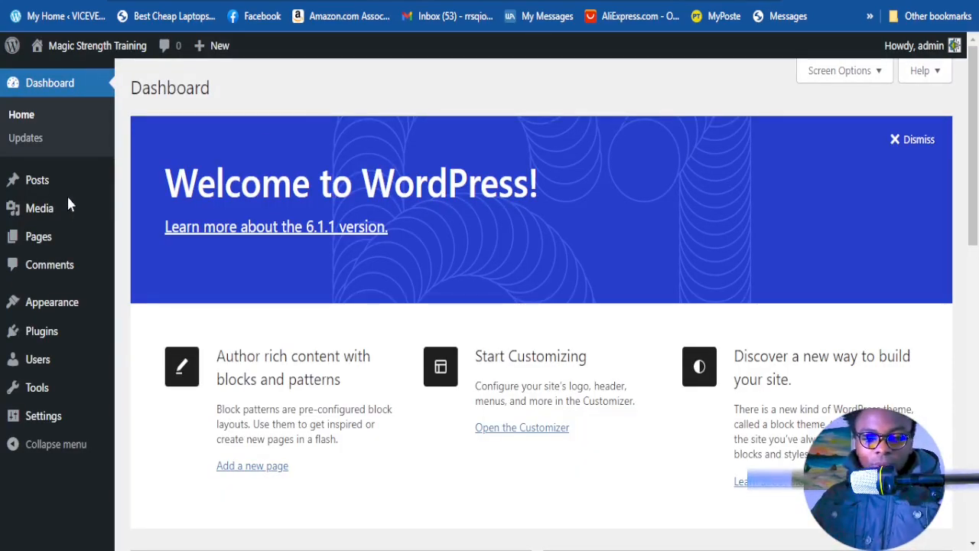
Open the site's Reading settings from the dashboard
scroll(65, 214, "down", 1)
scroll(49, 253, "down", 2)
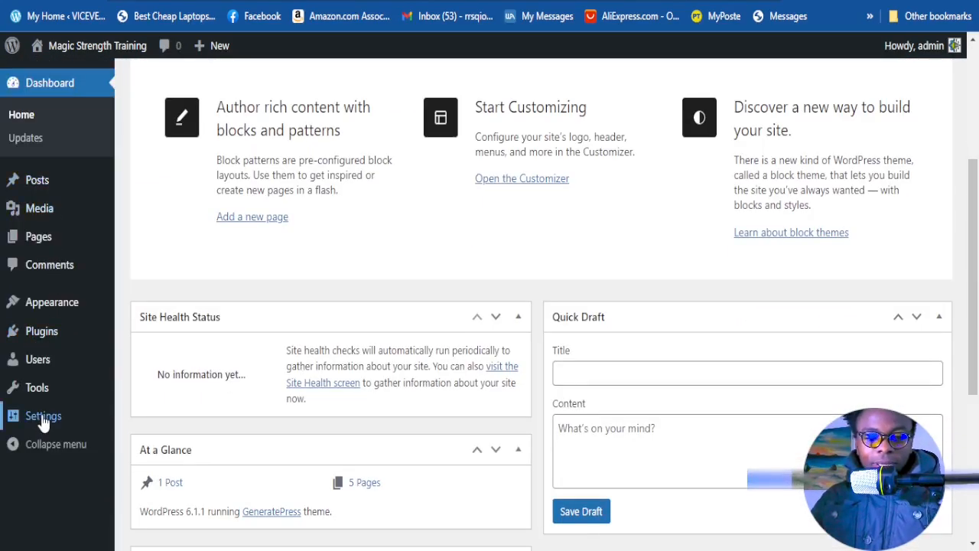
mouse_move(42, 425)
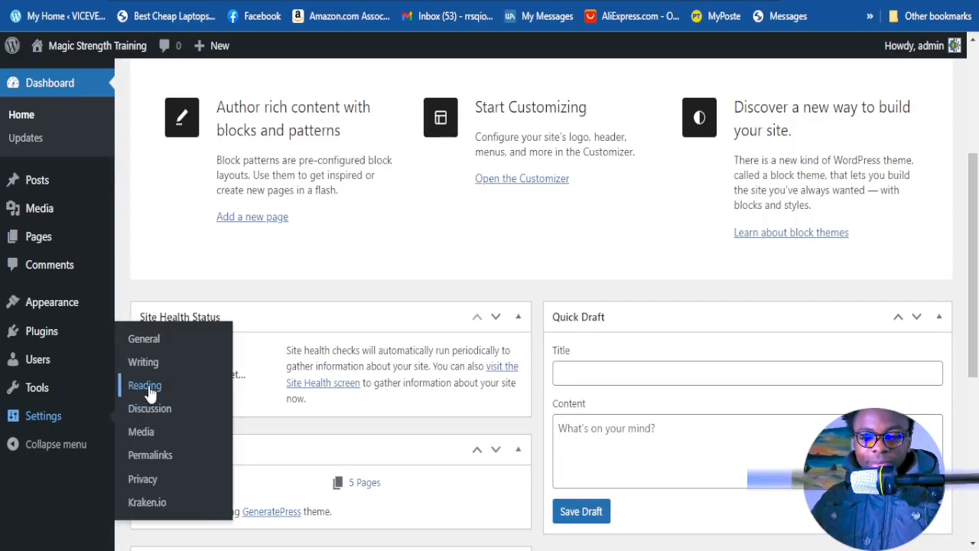
scroll(152, 390, "down", 1)
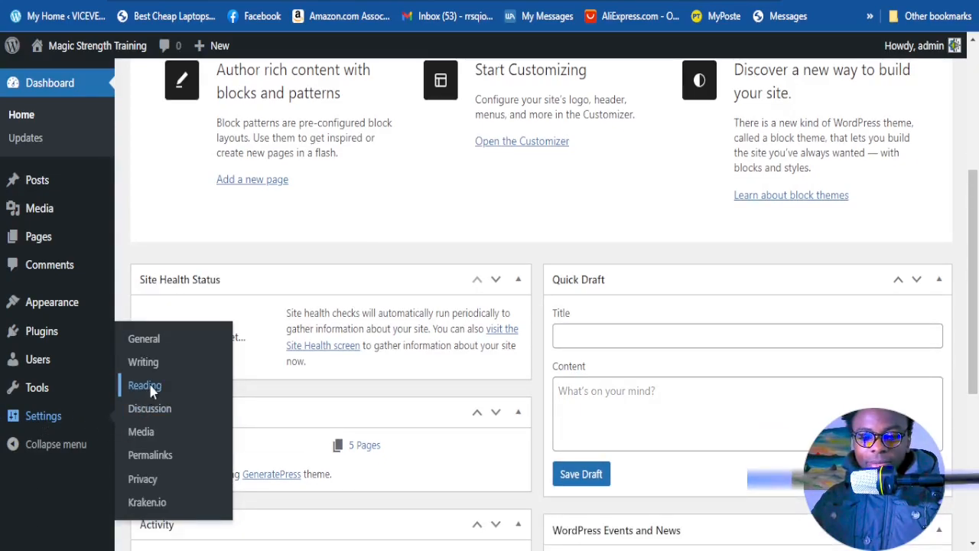
left_click(145, 385)
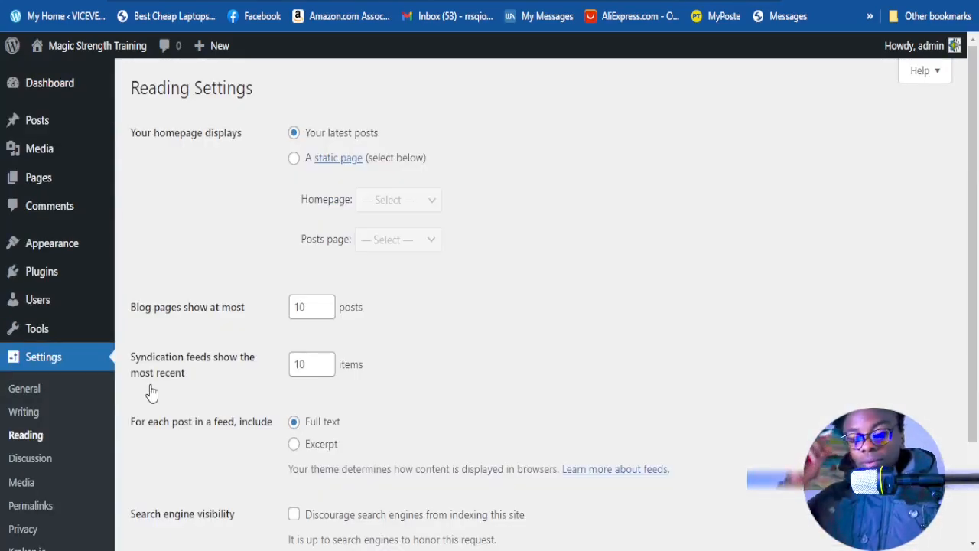
Enable "Discourage search engines from indexing this site" under search engine visibility and save the Reading settings
scroll(360, 222, "down", 2)
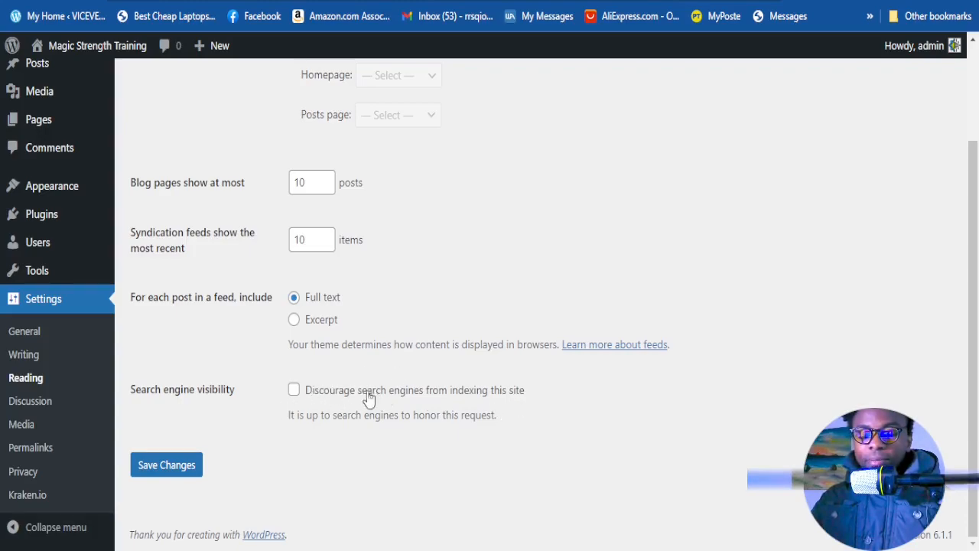
left_click(294, 390)
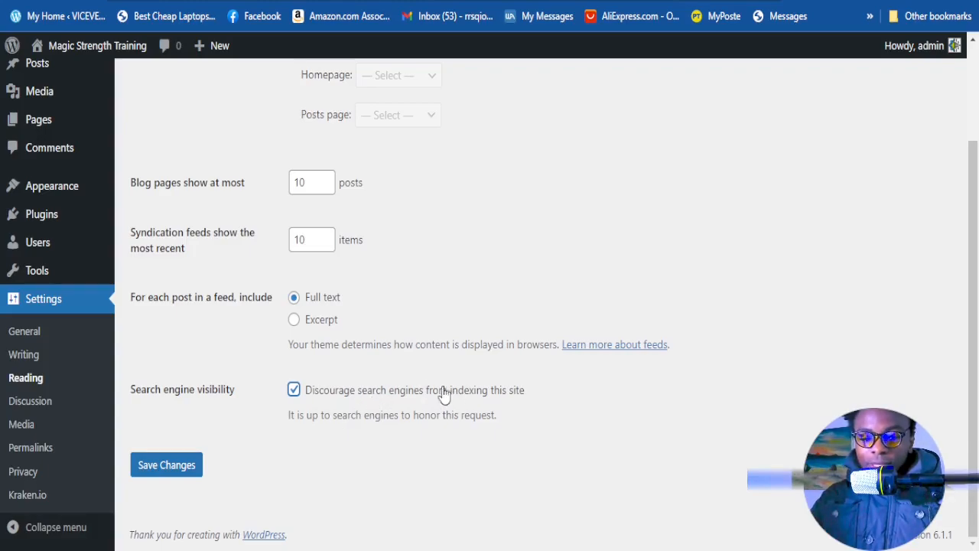
scroll(554, 239, "up", 1)
scroll(548, 243, "up", 1)
scroll(539, 267, "down", 2)
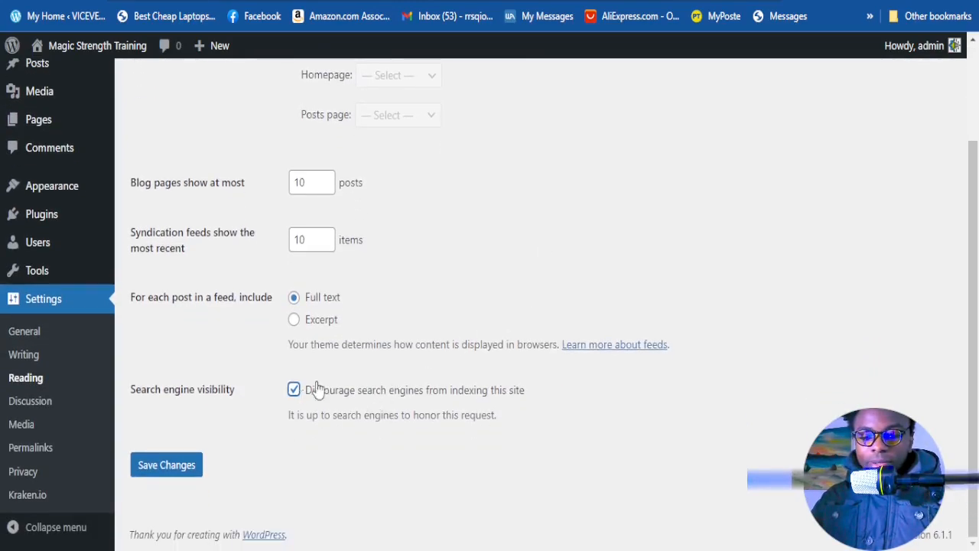
left_click(173, 471)
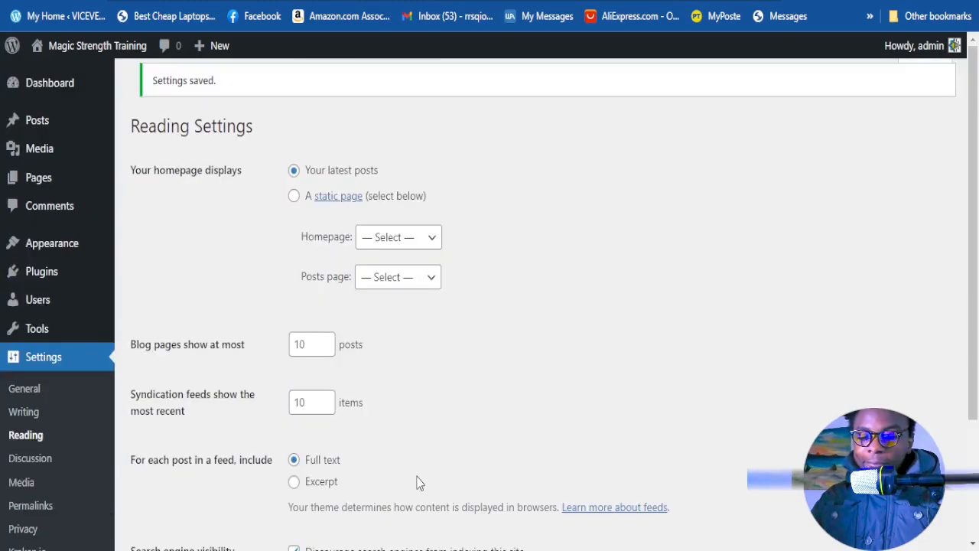
scroll(419, 482, "down", 3)
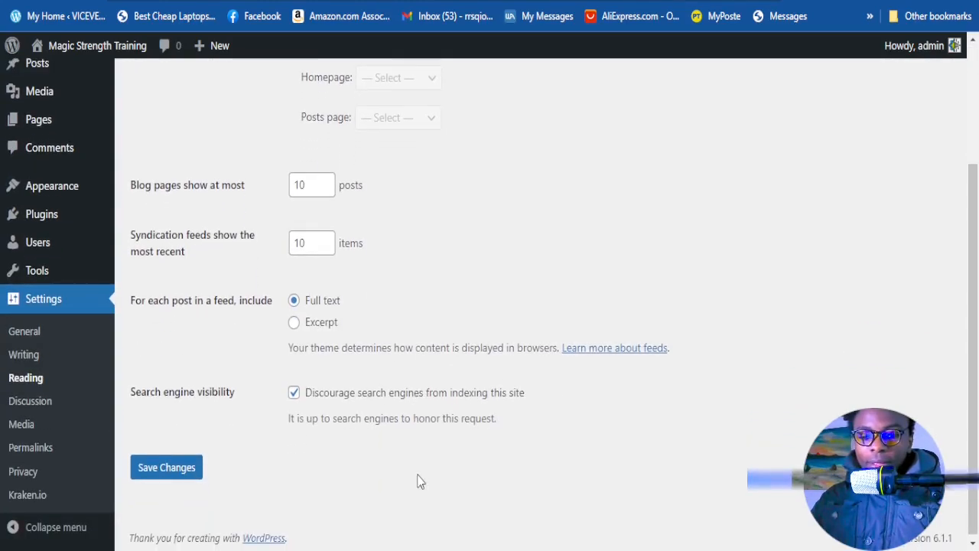
scroll(420, 426, "up", 3)
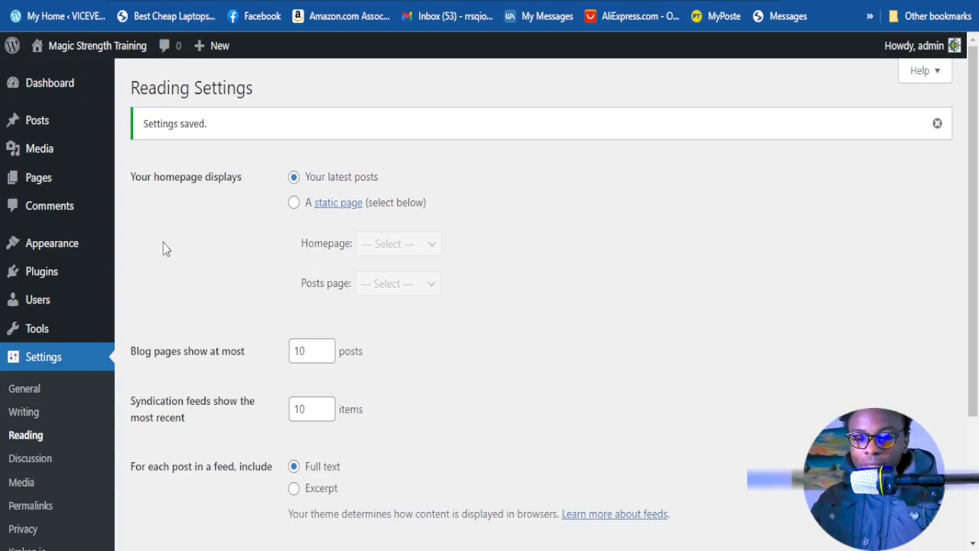
Open the list of installed plugins and select the All in One SEO entry
mouse_move(93, 57)
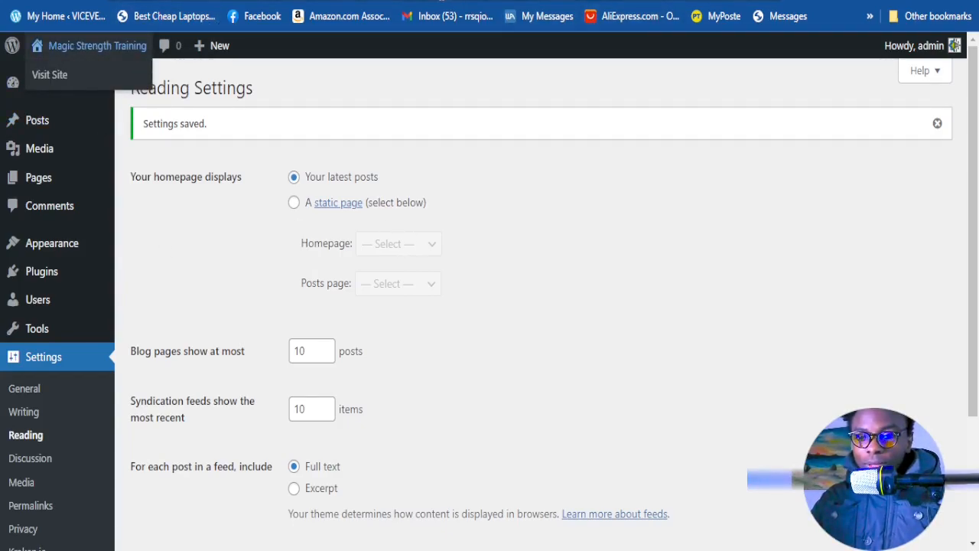
scroll(70, 432, "down", 1)
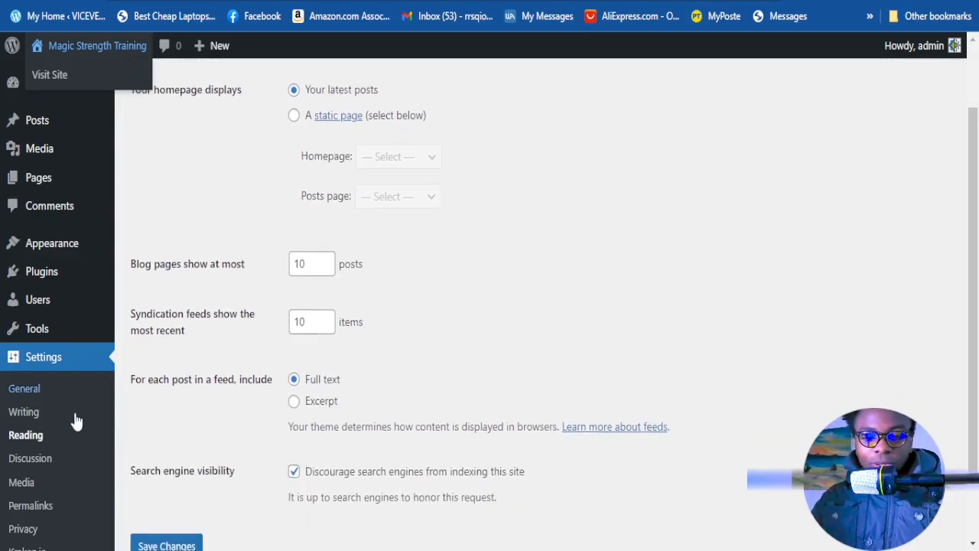
scroll(76, 420, "down", 1)
scroll(15, 379, "up", 1)
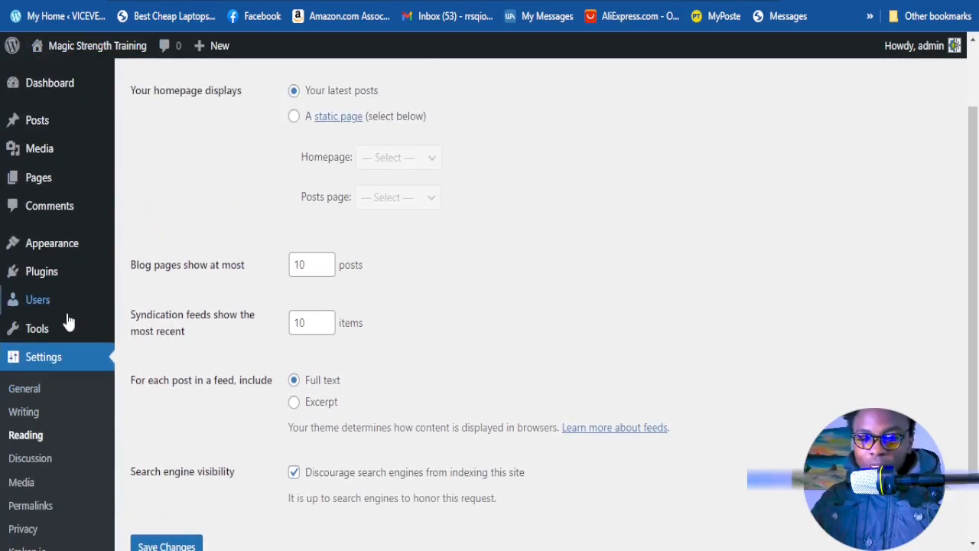
mouse_move(48, 274)
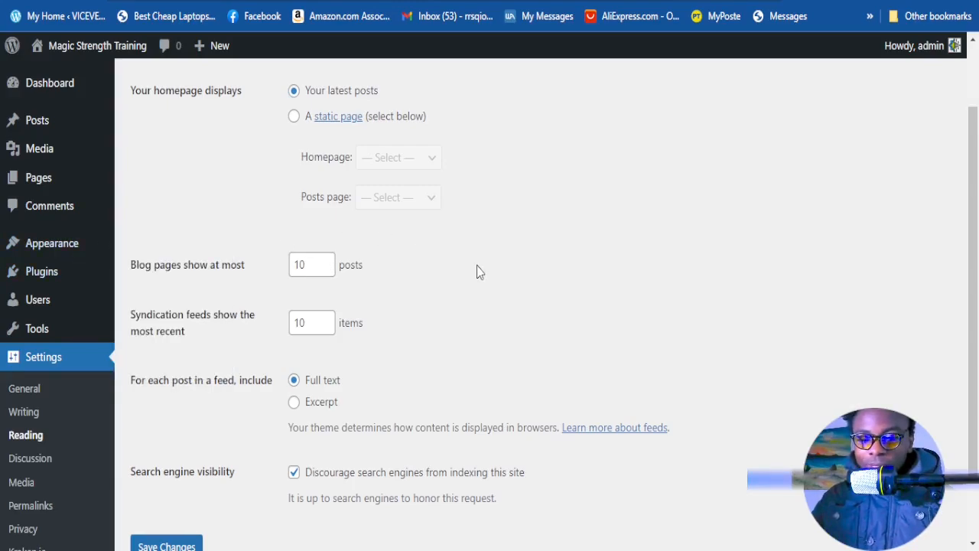
scroll(370, 408, "down", 1)
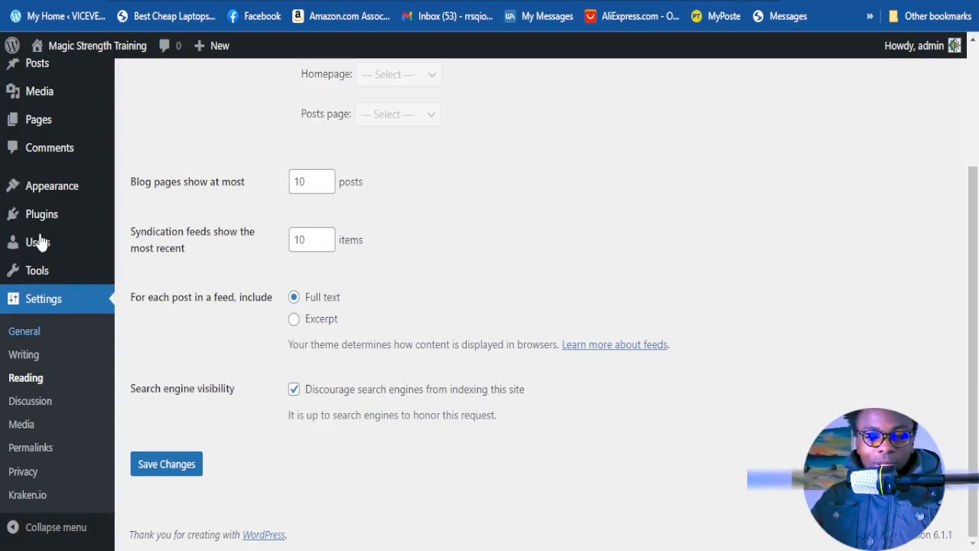
mouse_move(40, 223)
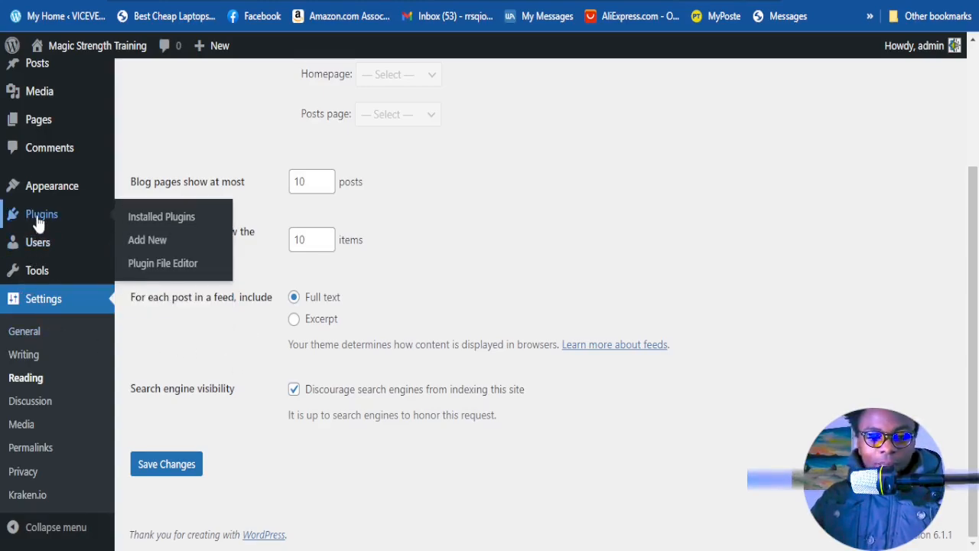
left_click(146, 222)
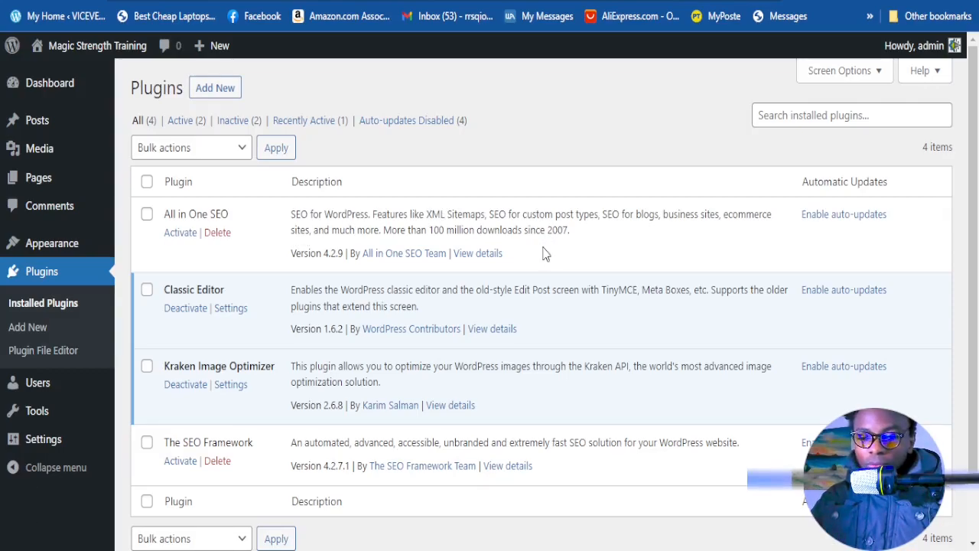
left_click(146, 216)
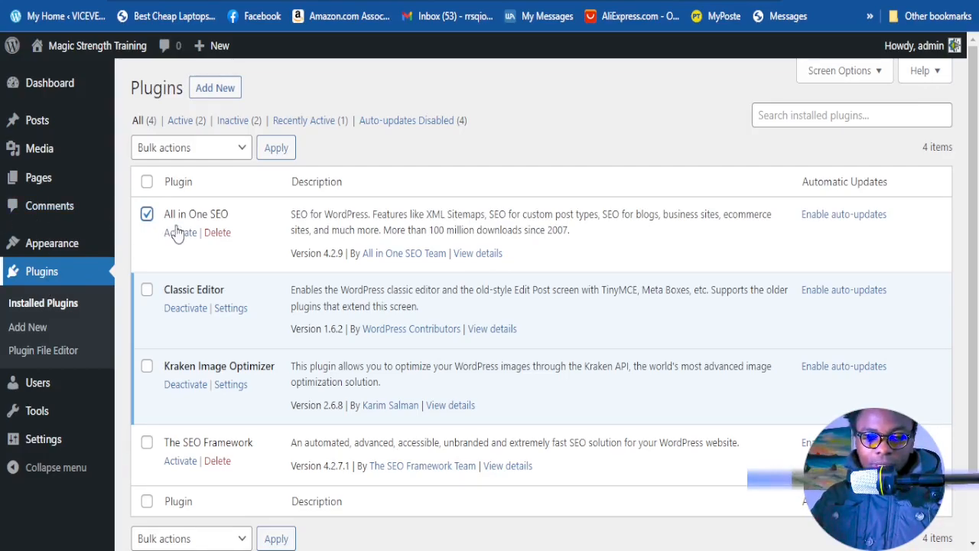
Search the plugins available to add for "ALL IN" and activate the All in One SEO plugin
left_click(224, 91)
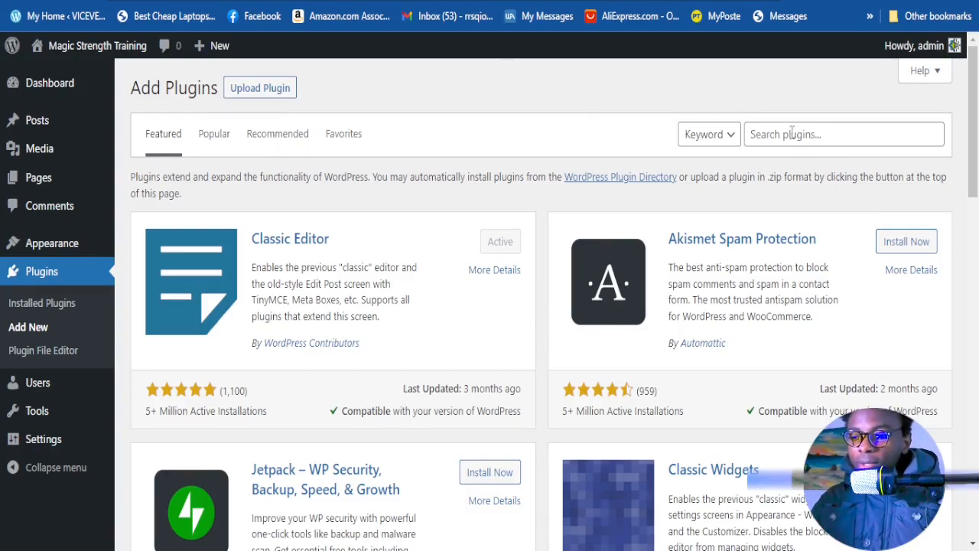
left_click(765, 134)
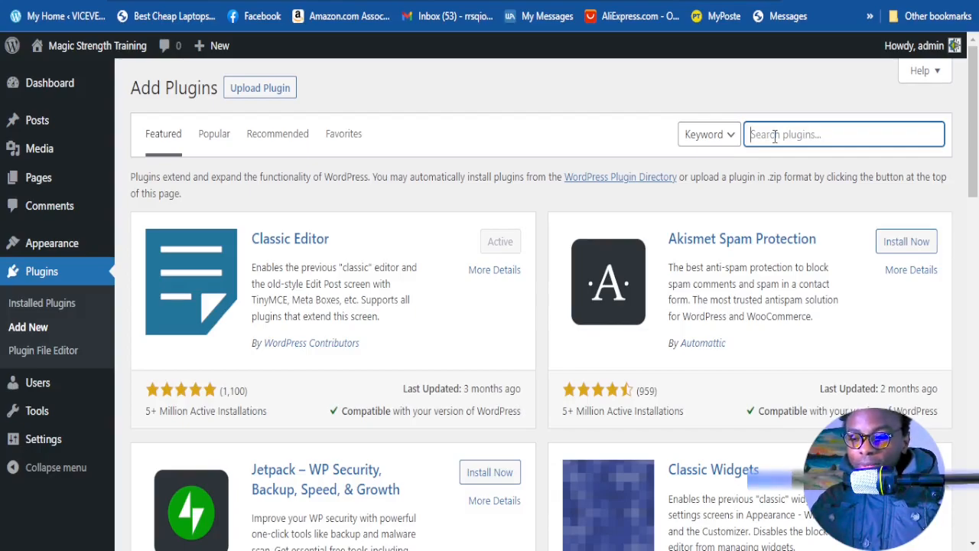
type("ALL IN")
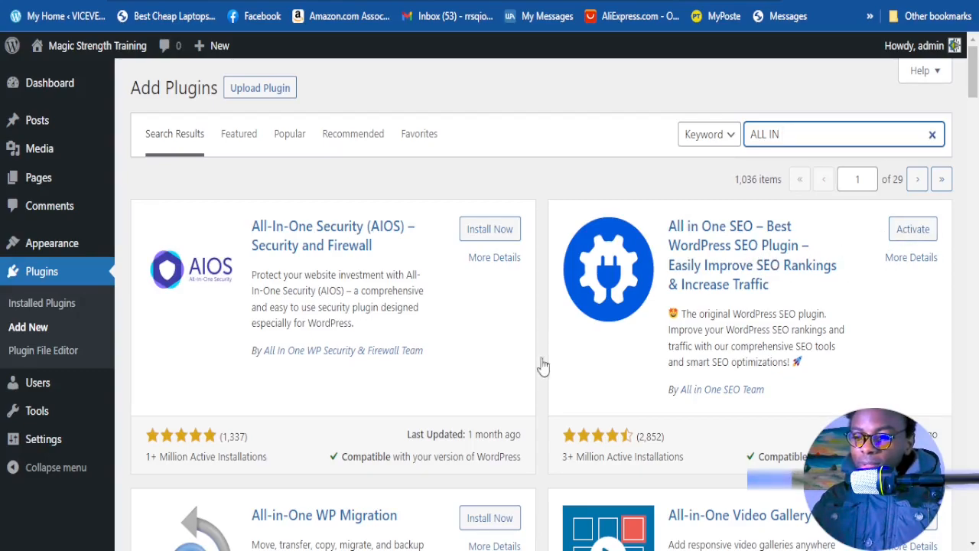
left_click(934, 239)
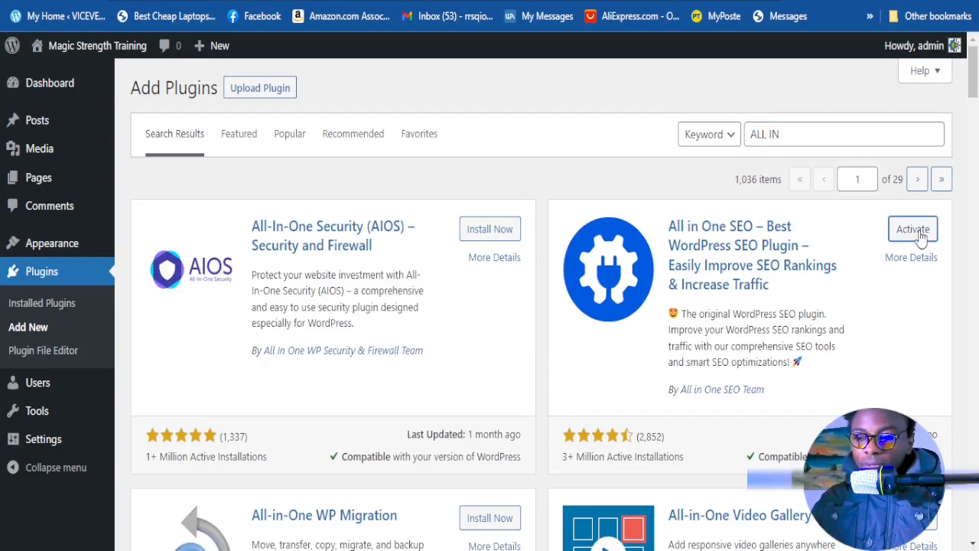
left_click(921, 238)
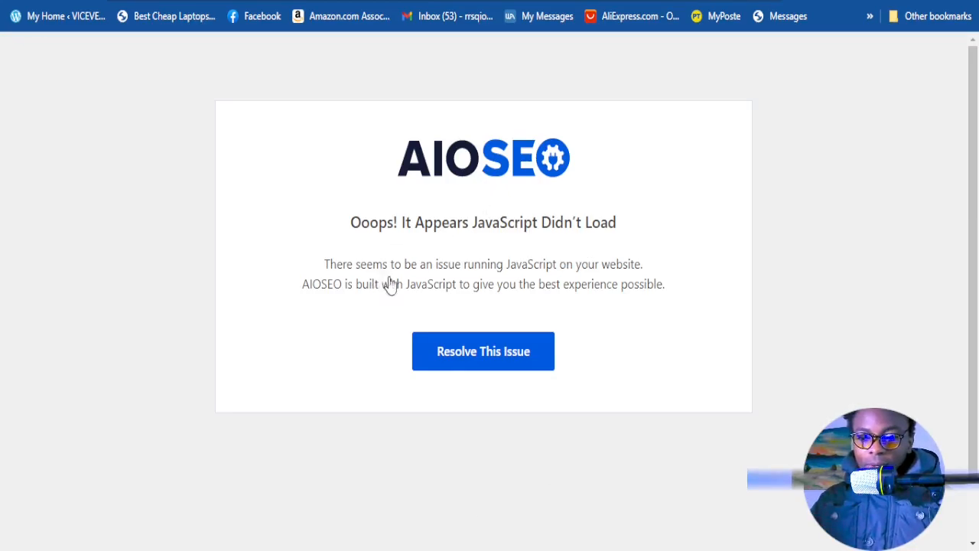
Choose to resolve AIOSEO's JavaScript loading issue and get started with the AIOSEO setup wizard
left_click(485, 356)
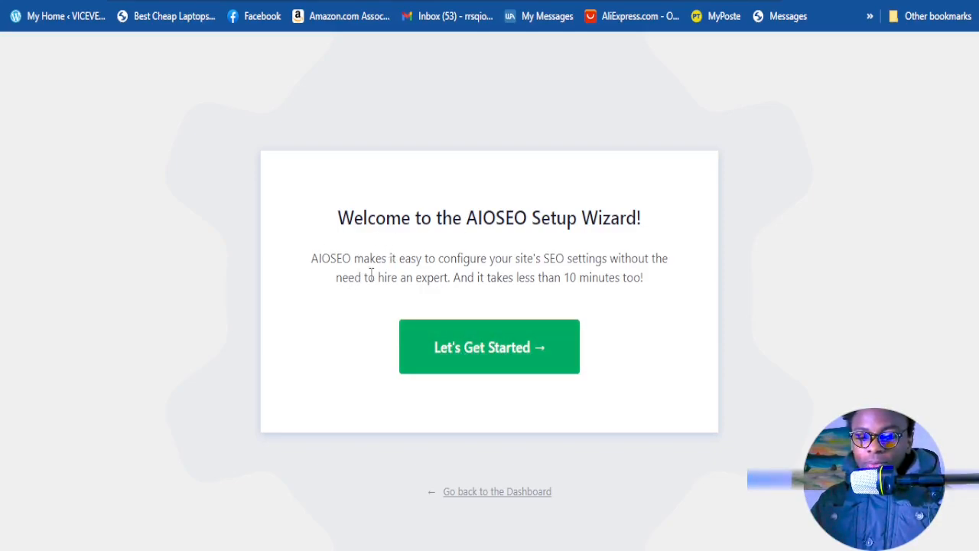
left_click(468, 360)
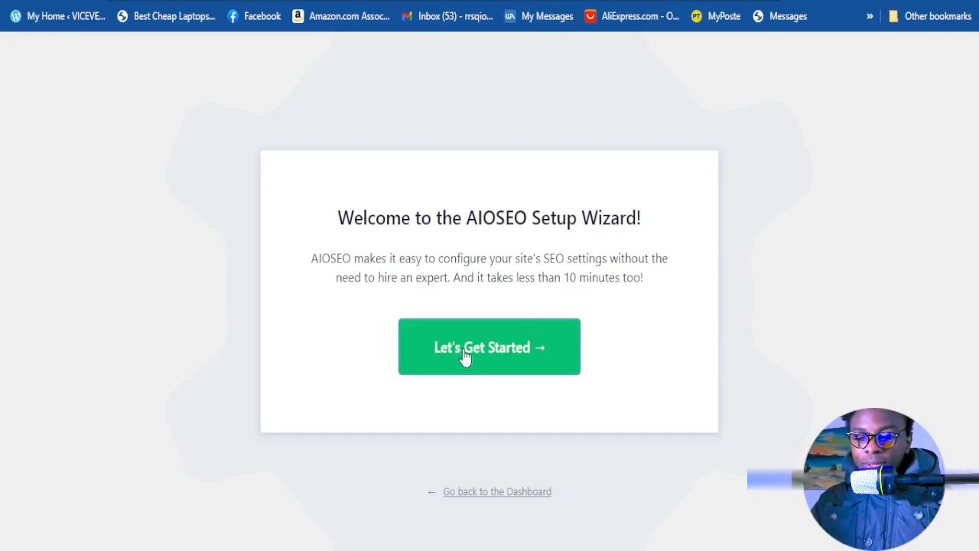
left_click(534, 350)
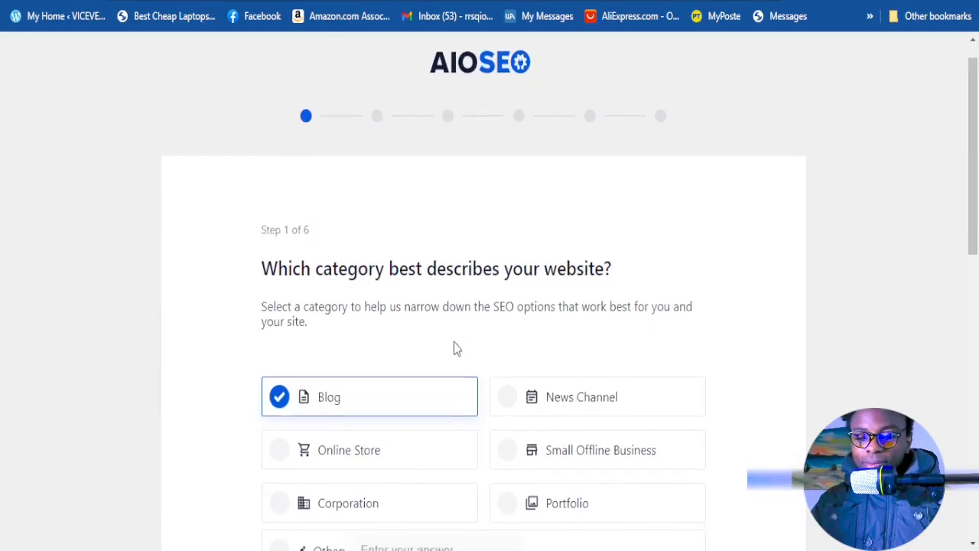
Keep the Blog category and the default home page title and meta description tags, and save wizard step 1
scroll(454, 348, "down", 2)
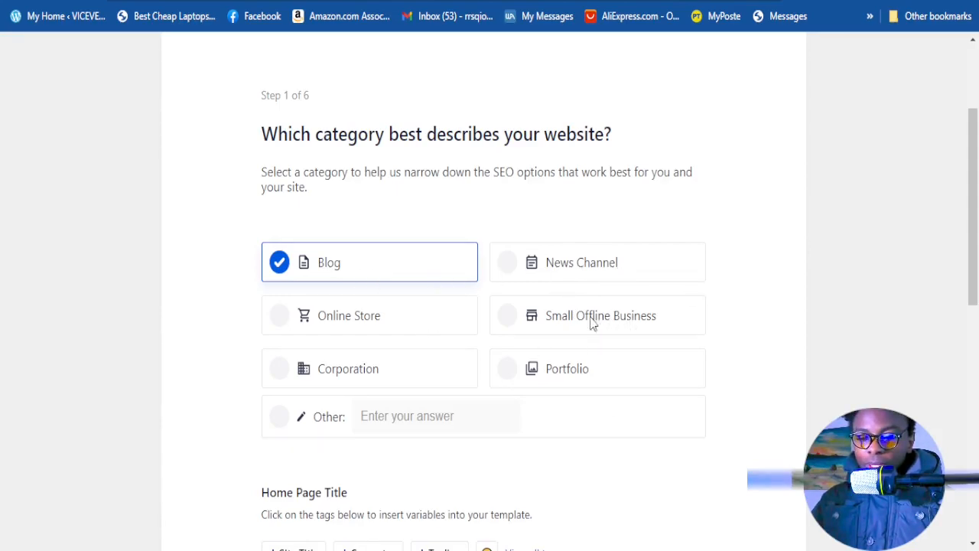
scroll(591, 321, "down", 3)
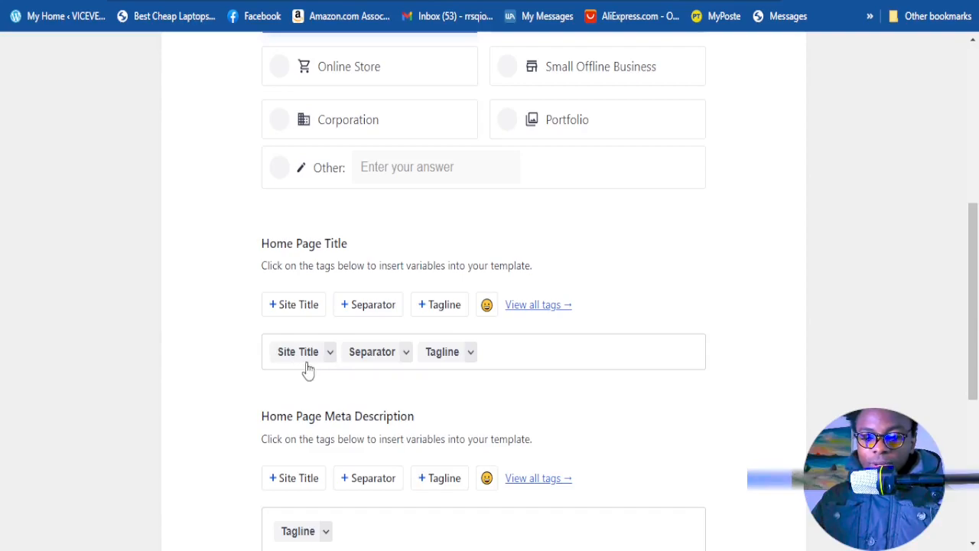
scroll(618, 408, "down", 2)
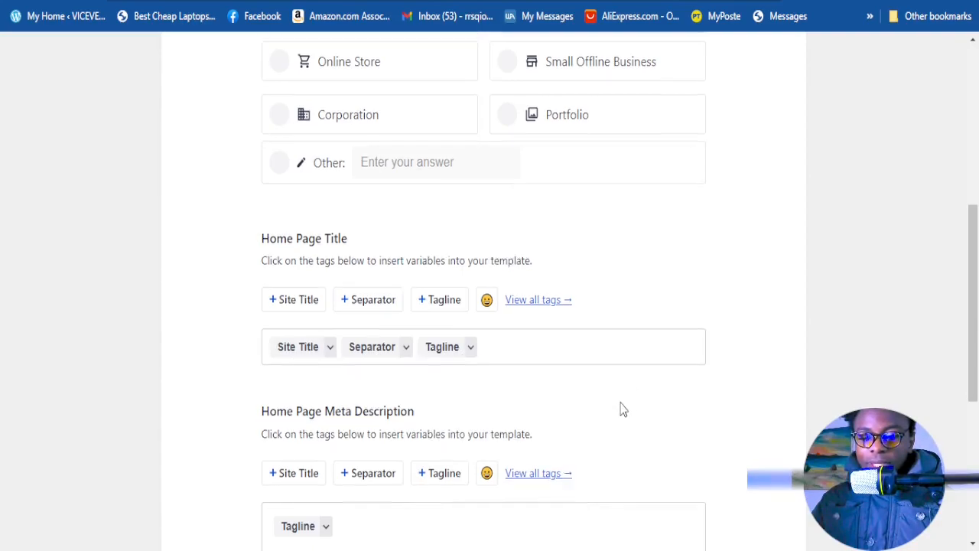
scroll(336, 367, "down", 1)
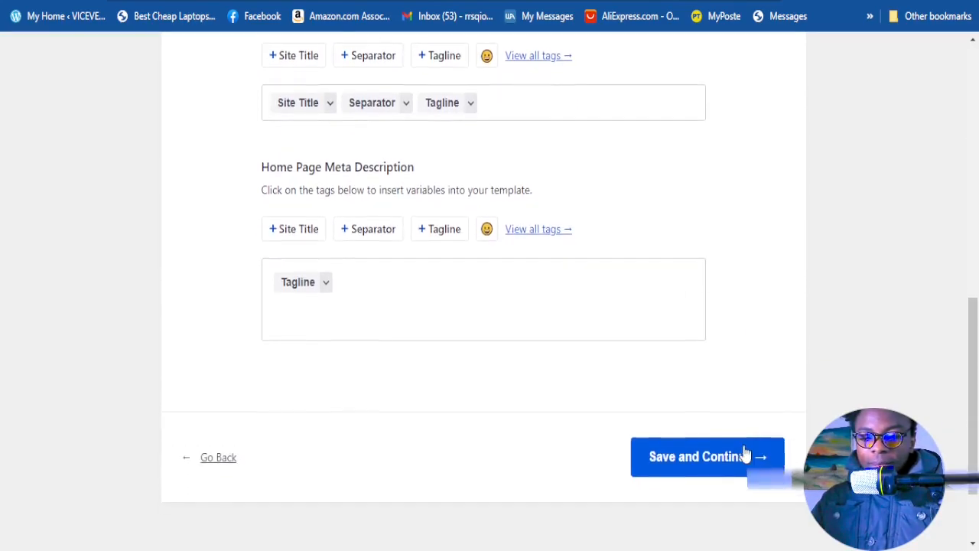
left_click(685, 462)
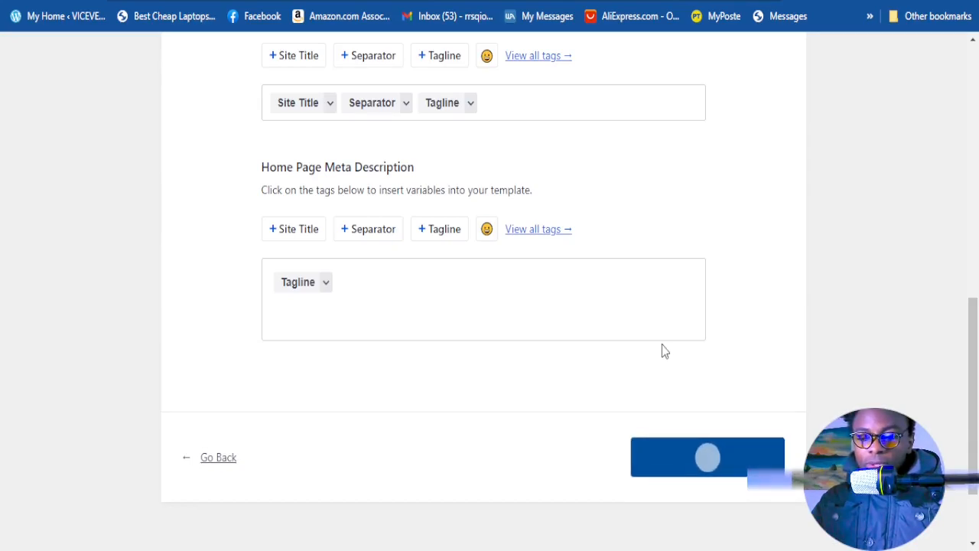
scroll(664, 351, "up", 1)
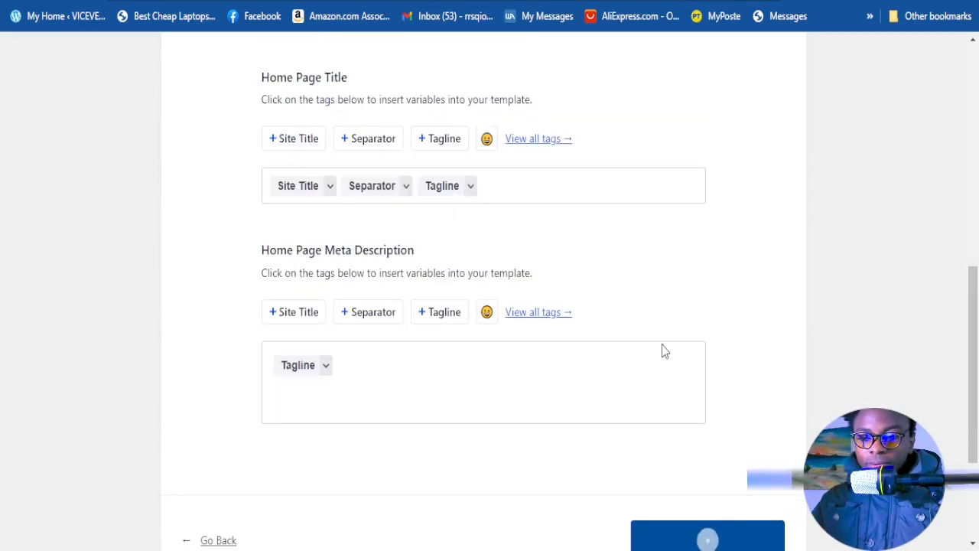
Switch what the site represents to Person and back to Organization in the additional site information
scroll(664, 352, "up", 1)
scroll(663, 352, "up", 1)
scroll(664, 357, "down", 2)
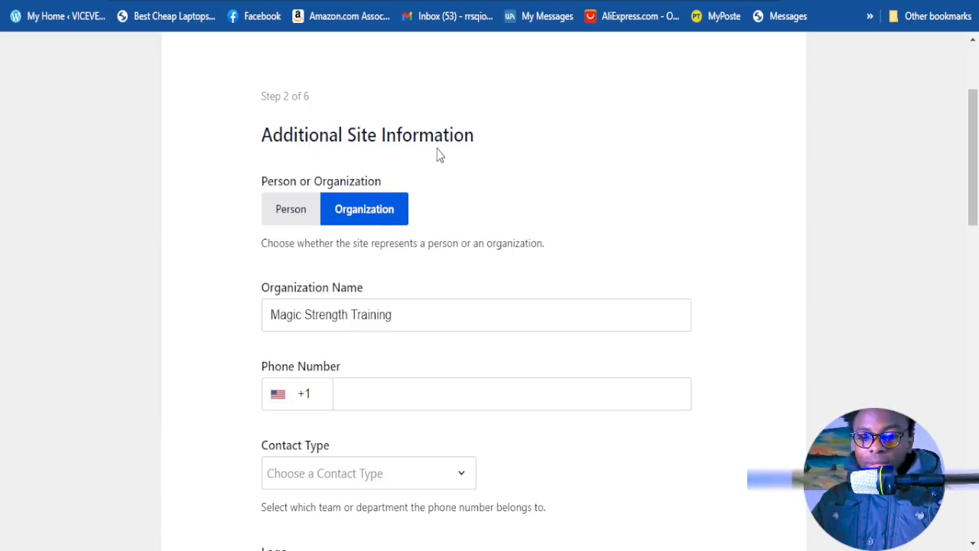
left_click(296, 218)
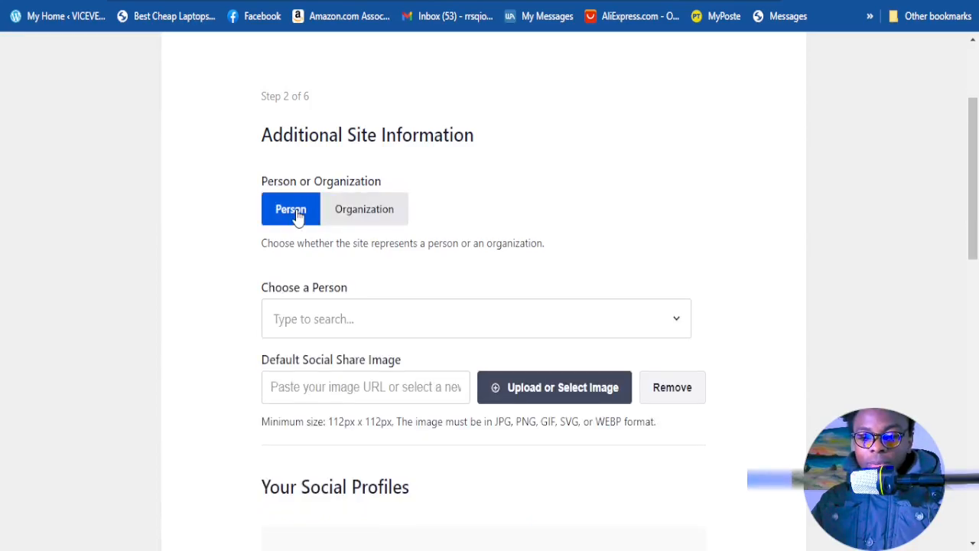
left_click(363, 220)
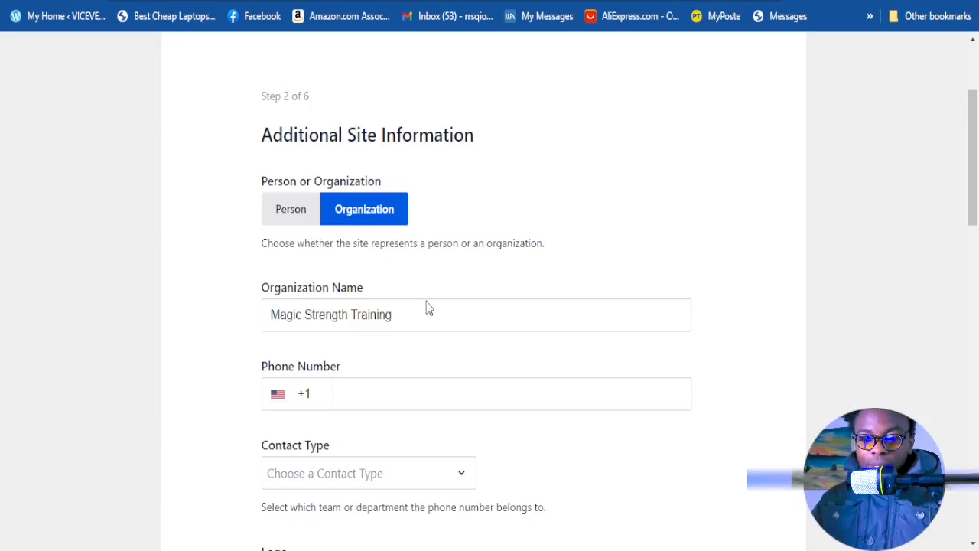
Leave the phone number, contact type, logo, share image and social profile fields blank, and save wizard step 2
scroll(427, 300, "down", 1)
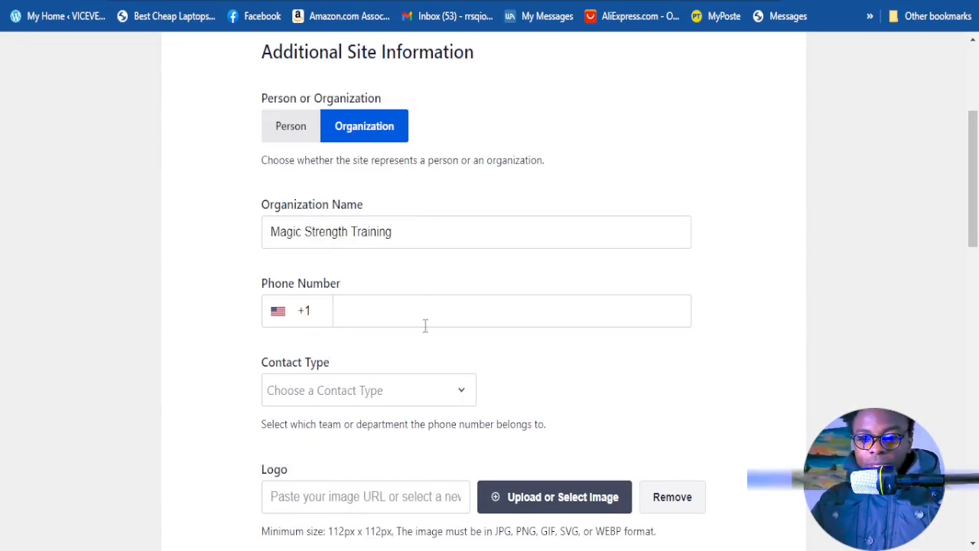
scroll(427, 322, "down", 1)
scroll(372, 230, "down", 2)
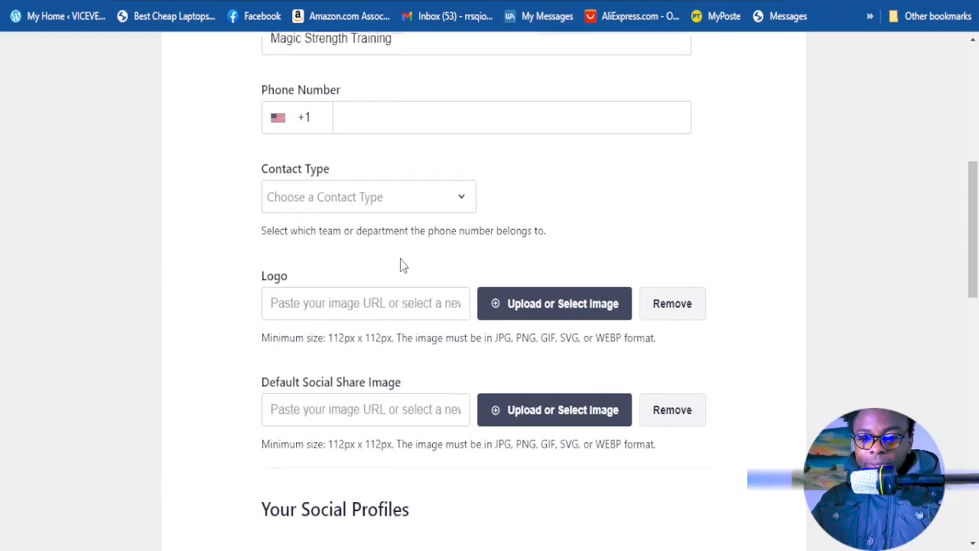
scroll(369, 263, "down", 1)
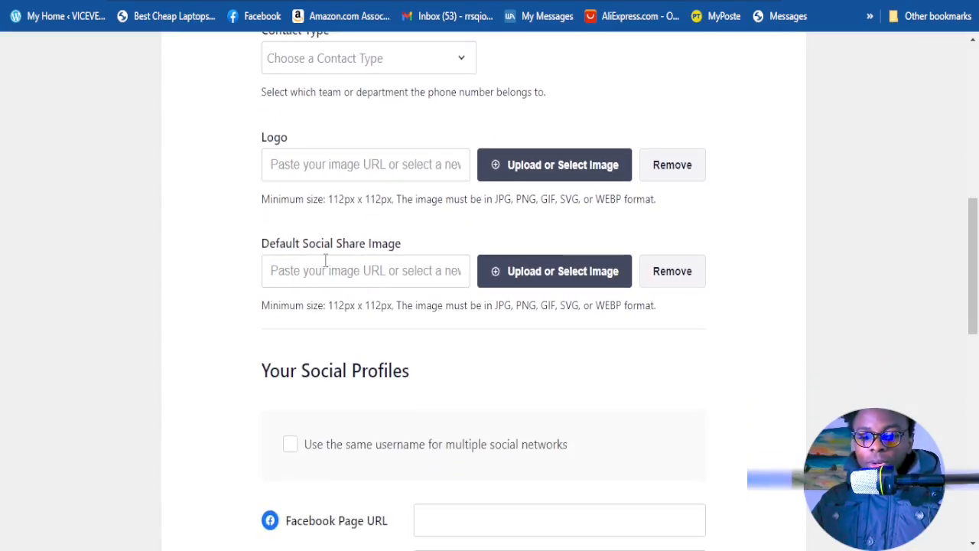
scroll(372, 278, "down", 4)
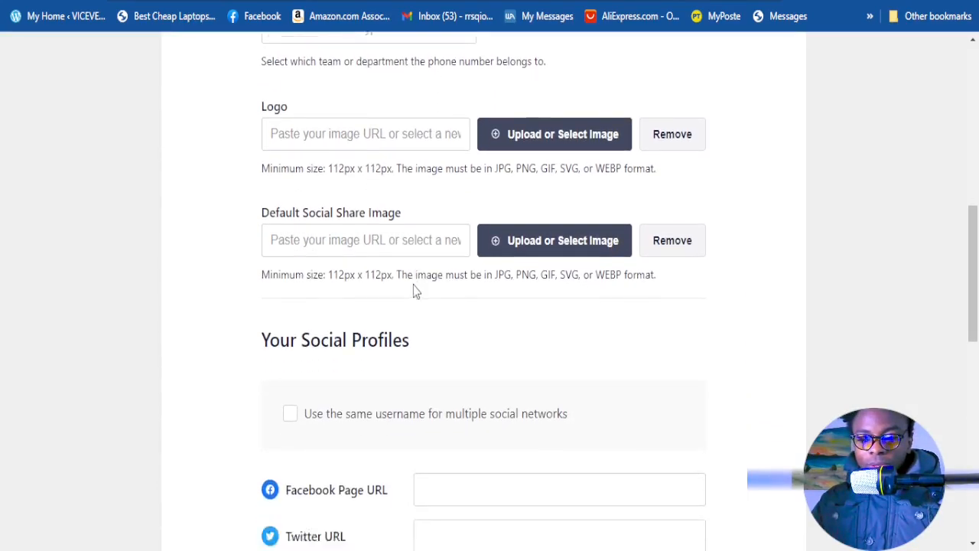
scroll(528, 237, "down", 1)
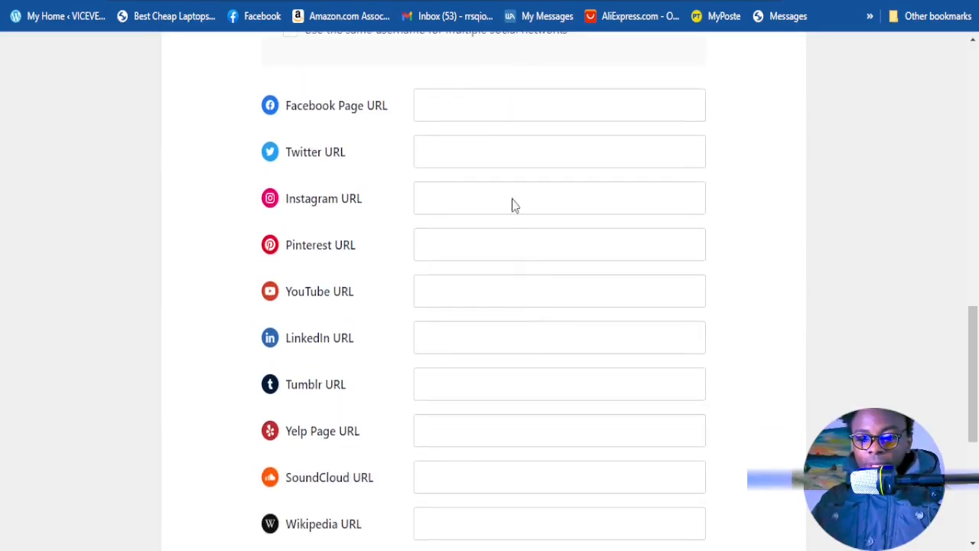
scroll(525, 262, "down", 2)
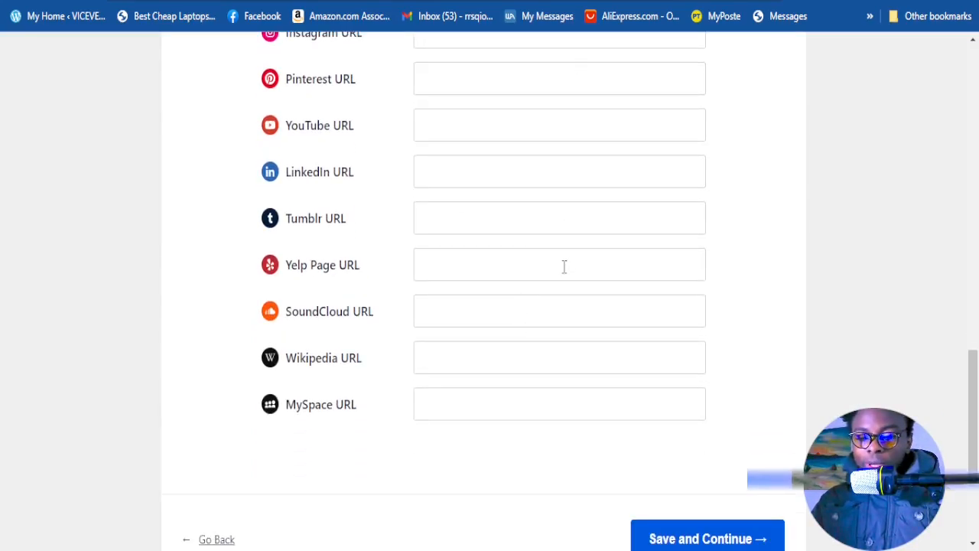
scroll(565, 272, "down", 2)
scroll(469, 256, "up", 1)
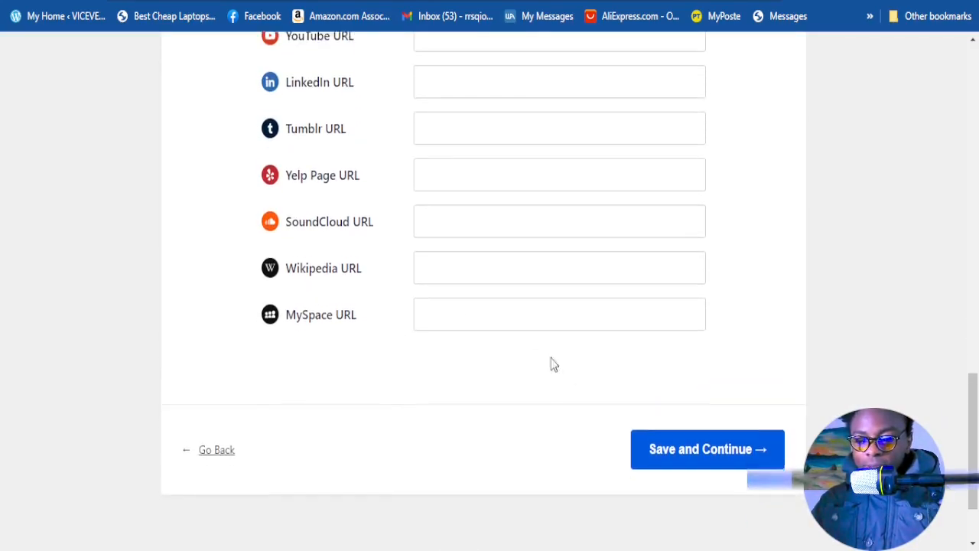
scroll(542, 352, "down", 1)
left_click(719, 385)
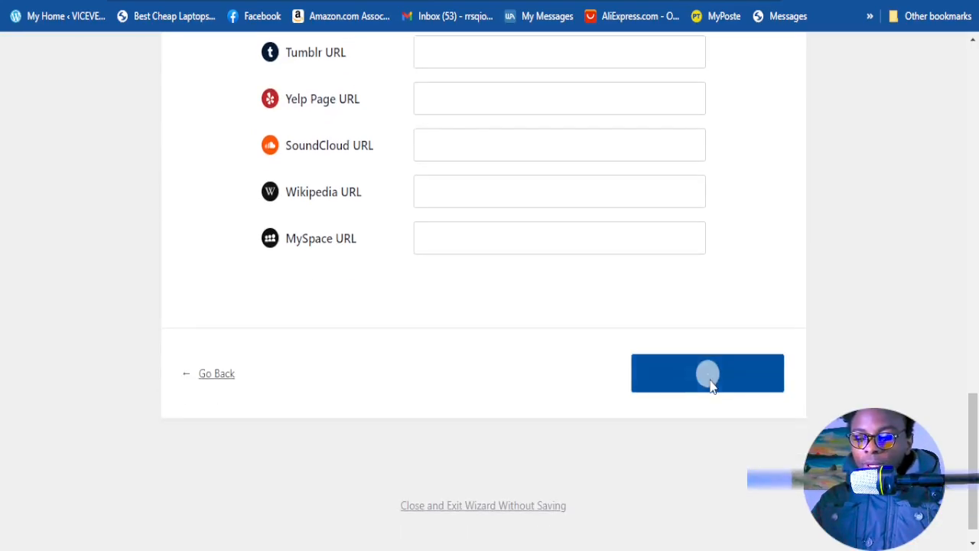
Deselect Analytics among the SEO features to enable in wizard step 3
scroll(656, 390, "up", 2)
scroll(655, 390, "up", 3)
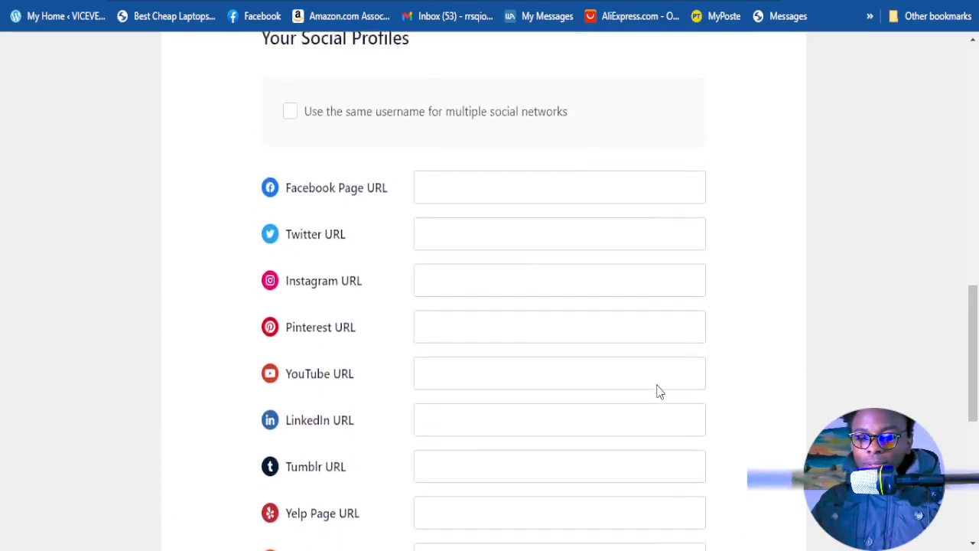
scroll(658, 392, "down", 2)
scroll(646, 394, "down", 1)
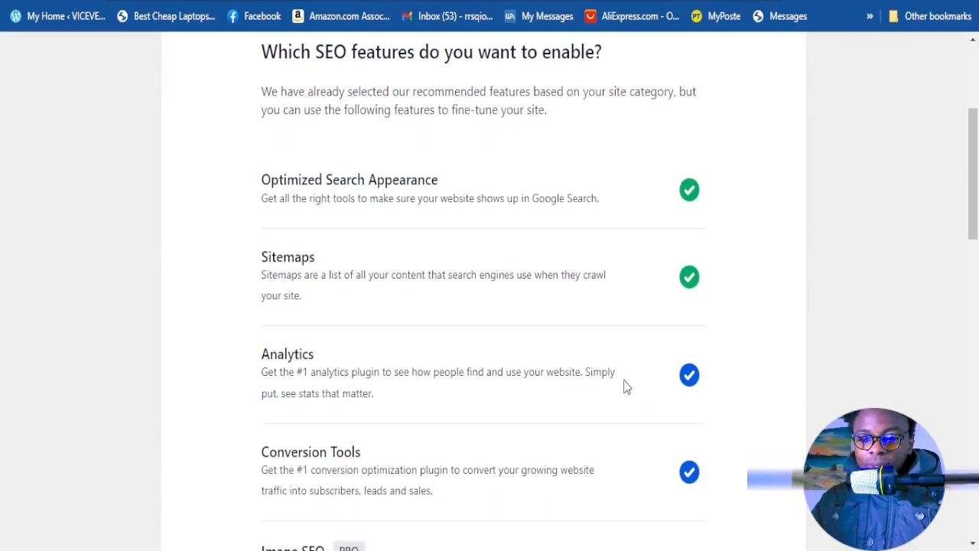
scroll(387, 322, "up", 2)
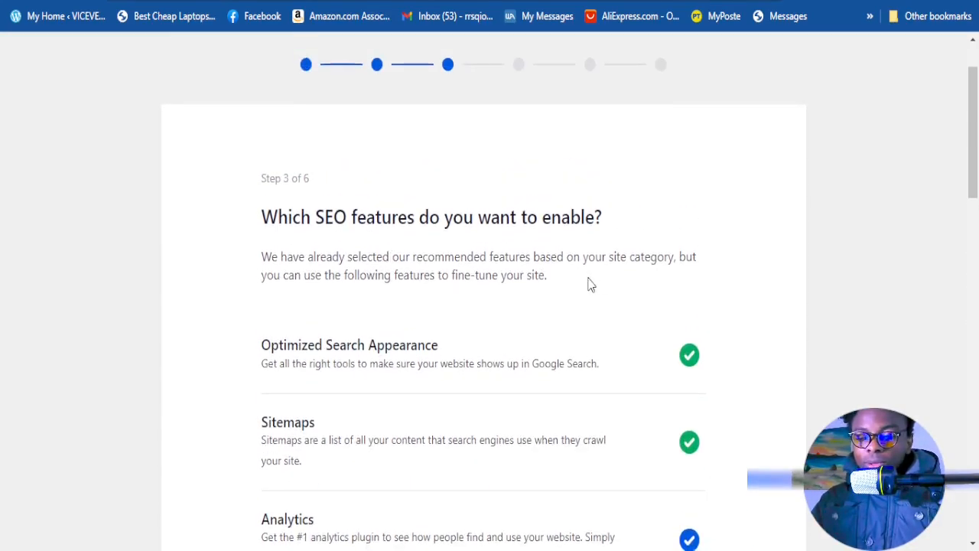
scroll(535, 283, "down", 2)
scroll(548, 228, "up", 3)
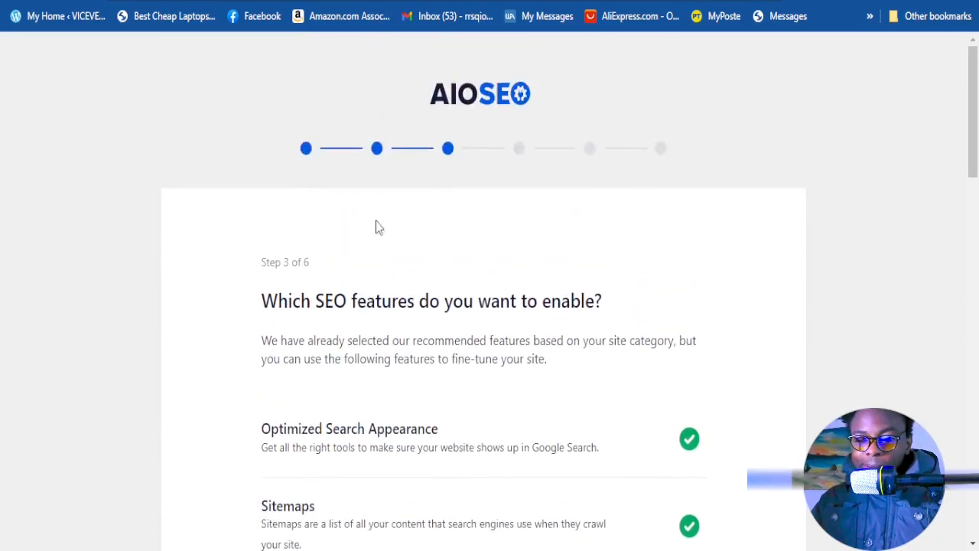
scroll(601, 208, "down", 3)
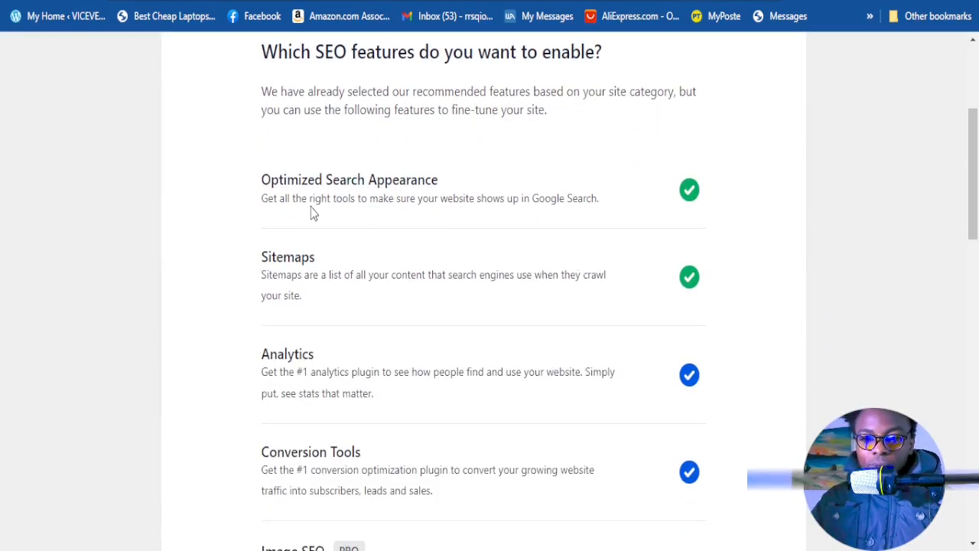
scroll(617, 245, "down", 2)
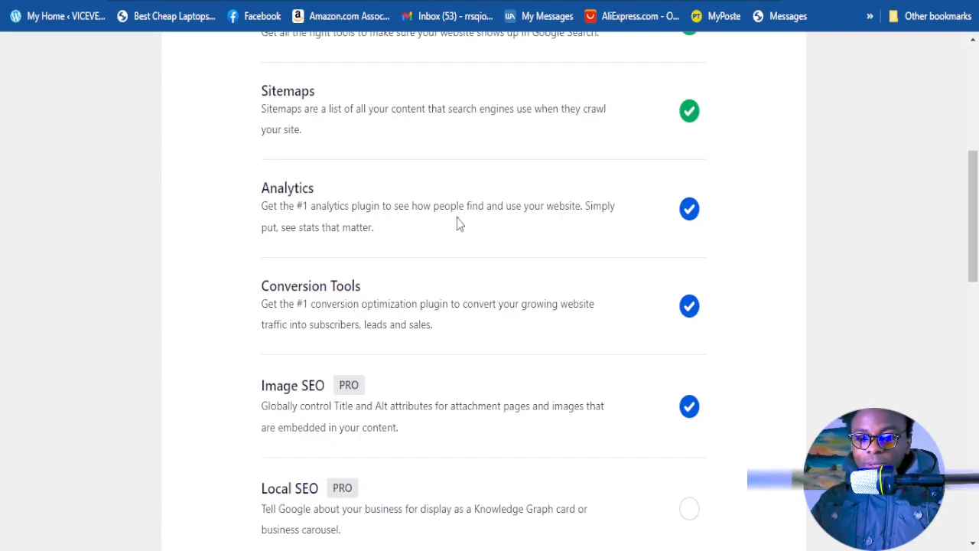
left_click(691, 221)
Keep the remaining preselected SEO features, including Conversion Tools and Image SEO, and save wizard step 3
scroll(442, 288, "down", 1)
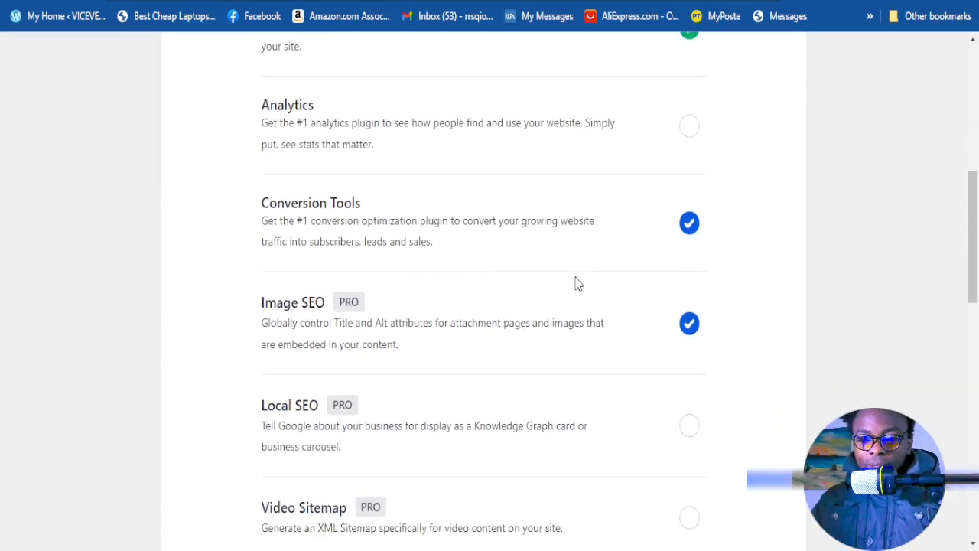
scroll(395, 327, "down", 1)
scroll(537, 324, "down", 1)
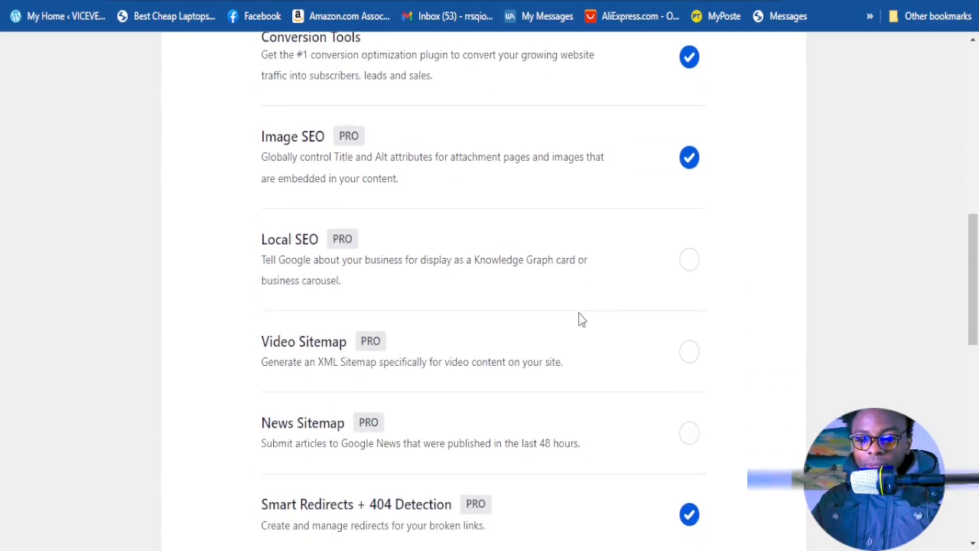
scroll(494, 343, "down", 1)
scroll(548, 393, "down", 1)
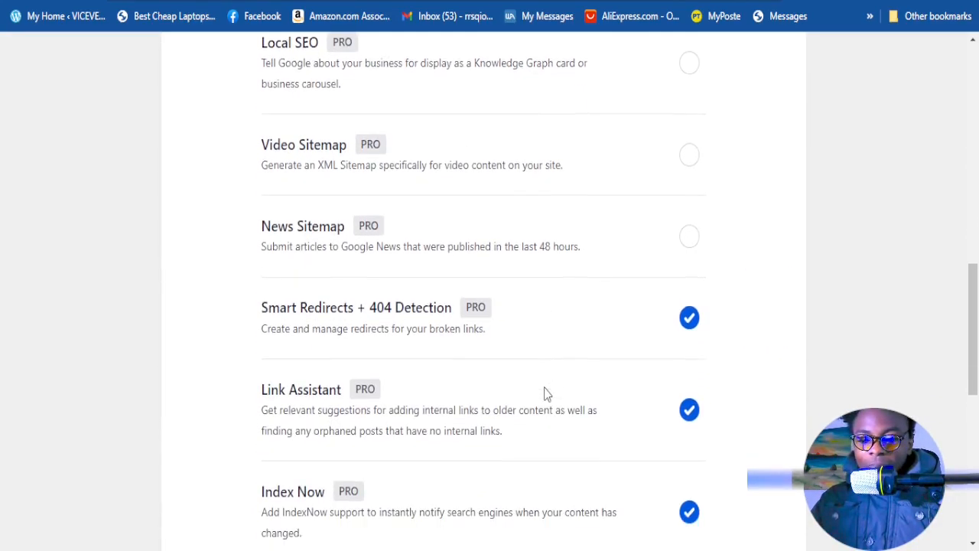
scroll(546, 394, "down", 6)
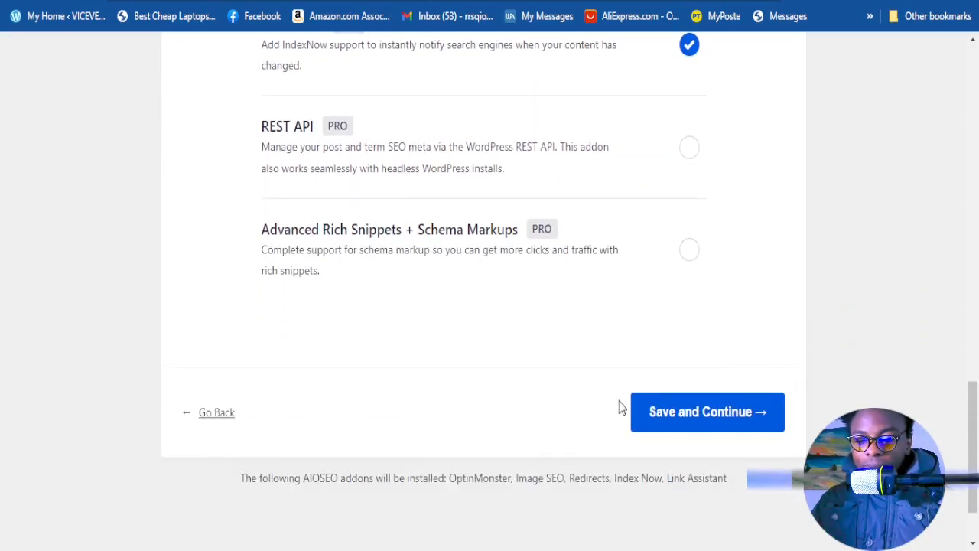
left_click(711, 421)
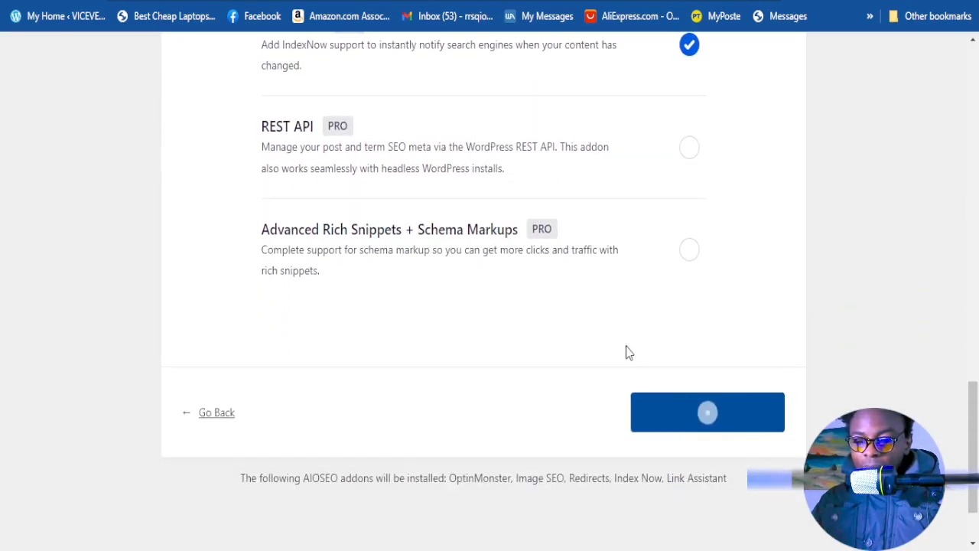
scroll(816, 381, "up", 1)
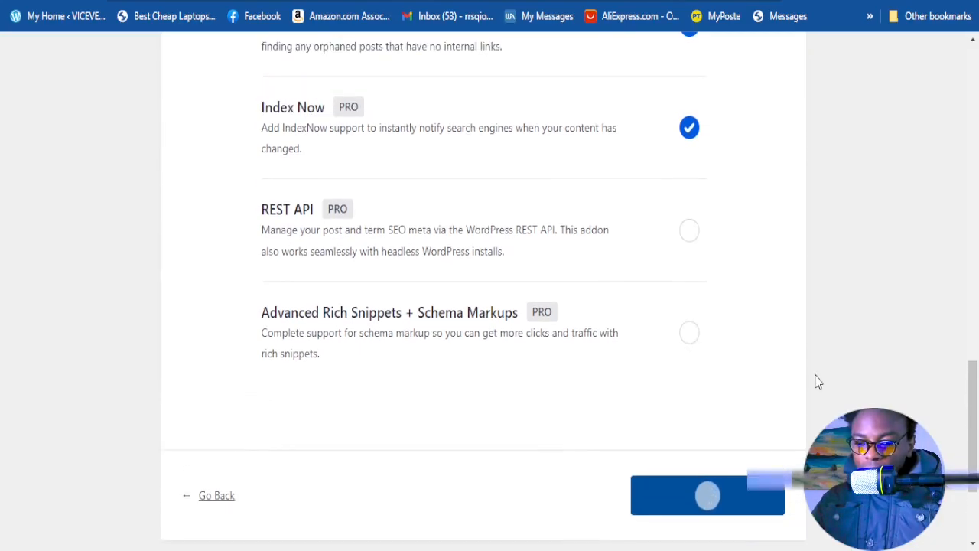
scroll(815, 379, "up", 3)
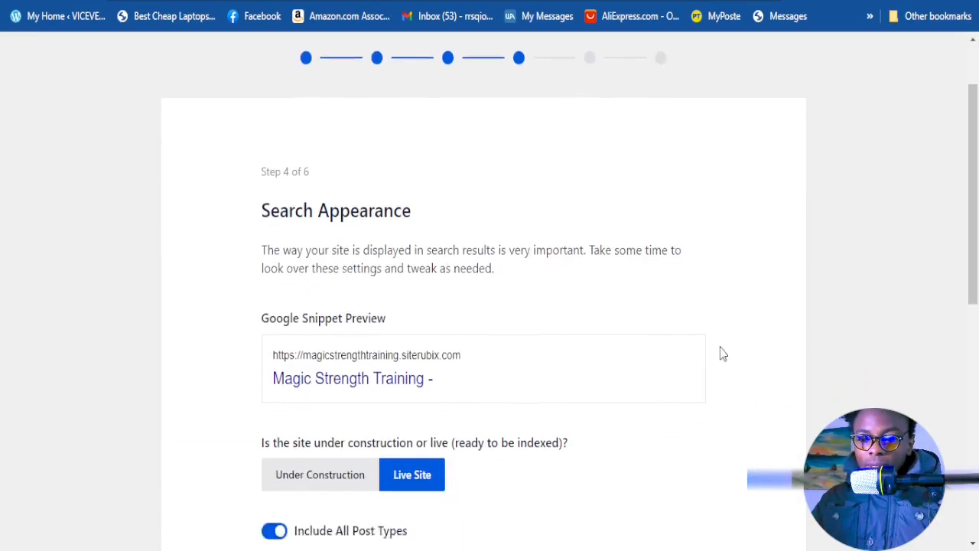
Review the Search Appearance settings: snippet preview, site indexing status, post types, sitemap, multiple authors and attachment page redirects
scroll(723, 353, "down", 1)
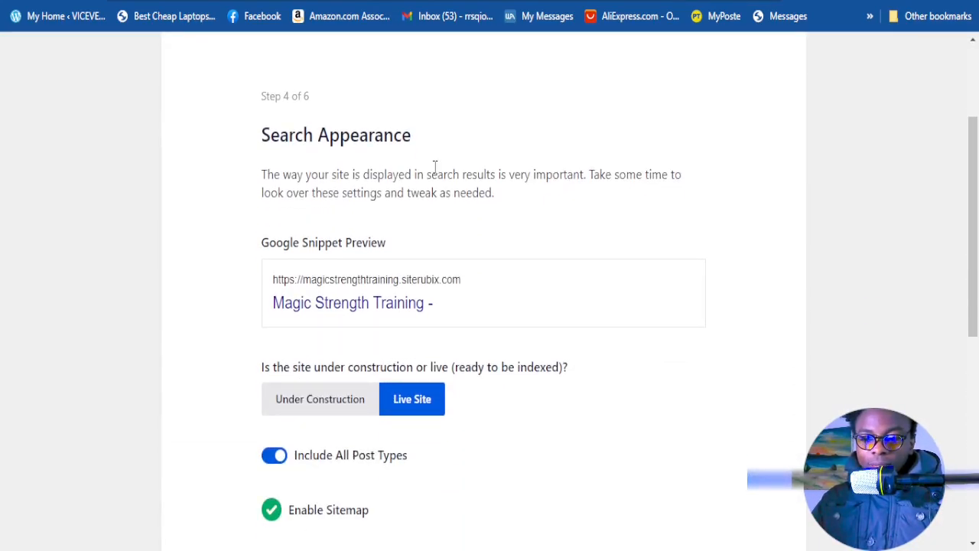
scroll(434, 167, "down", 1)
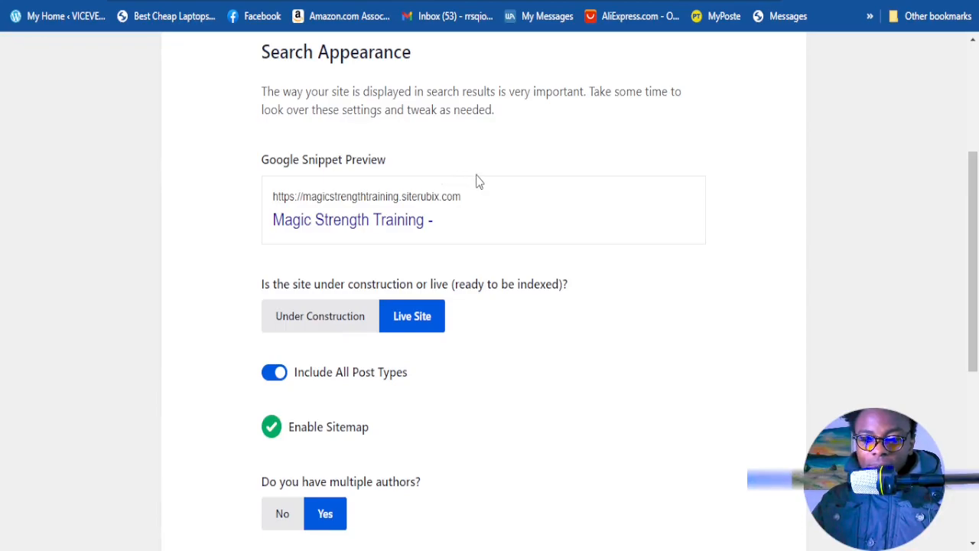
scroll(478, 181, "down", 1)
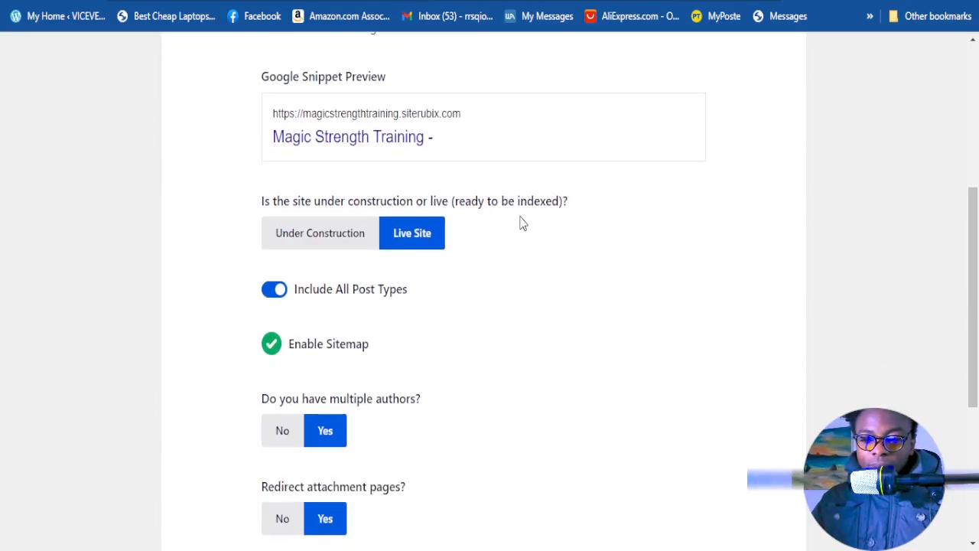
scroll(520, 221, "up", 3)
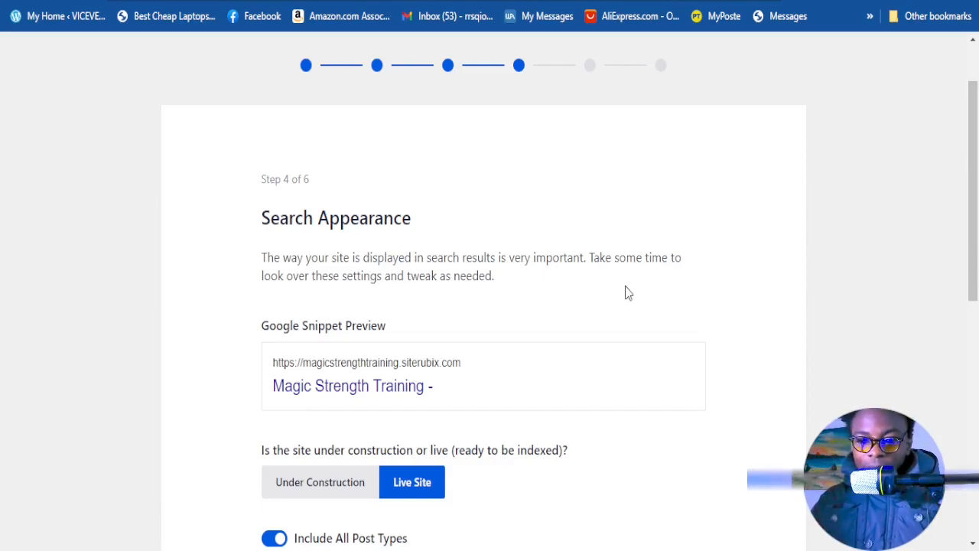
scroll(627, 285, "down", 2)
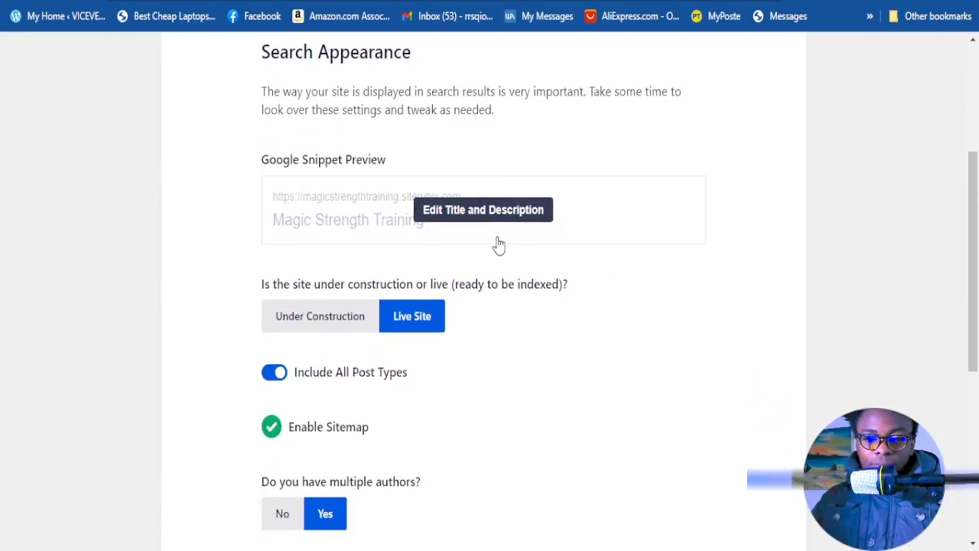
scroll(448, 219, "down", 2)
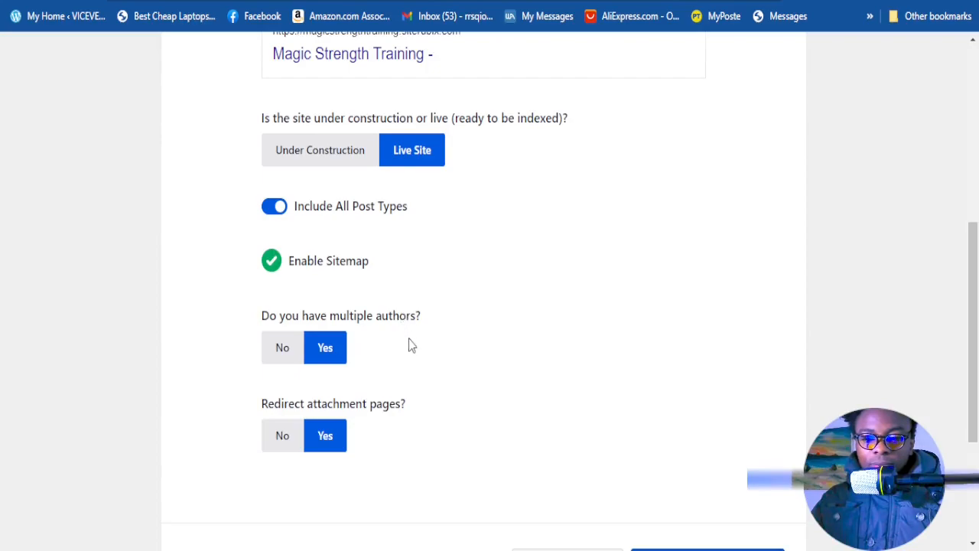
scroll(362, 442, "down", 2)
scroll(360, 439, "up", 2)
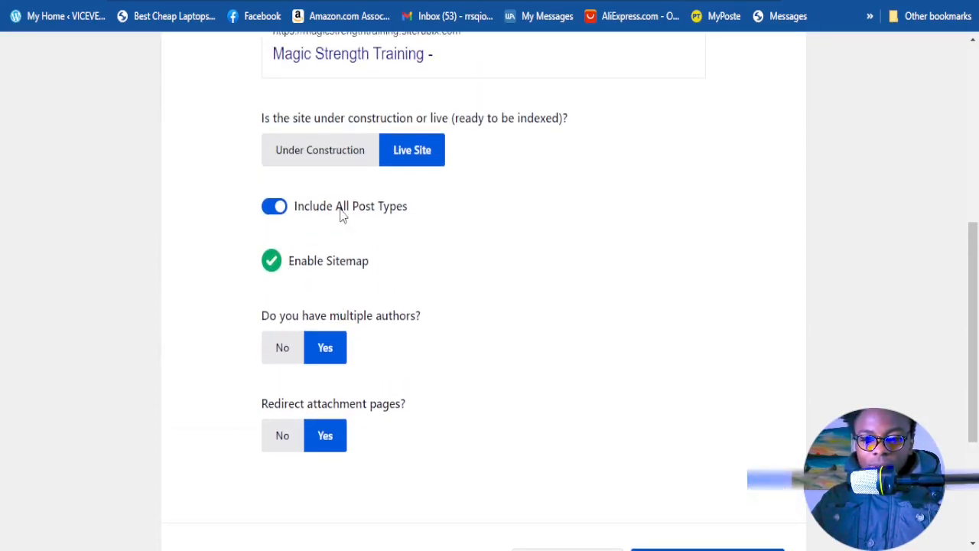
scroll(318, 461, "up", 3)
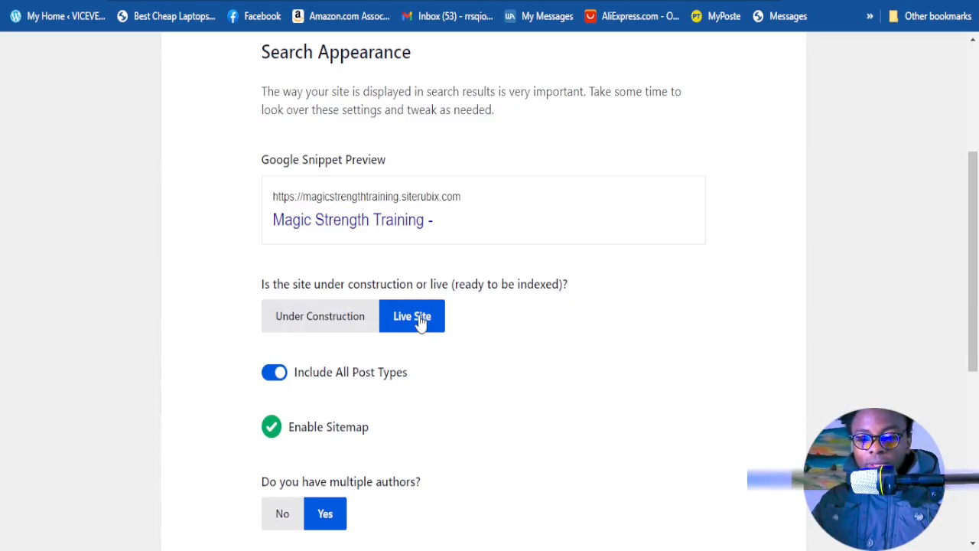
Mark the site as Under Construction in the Search Appearance settings
left_click(300, 325)
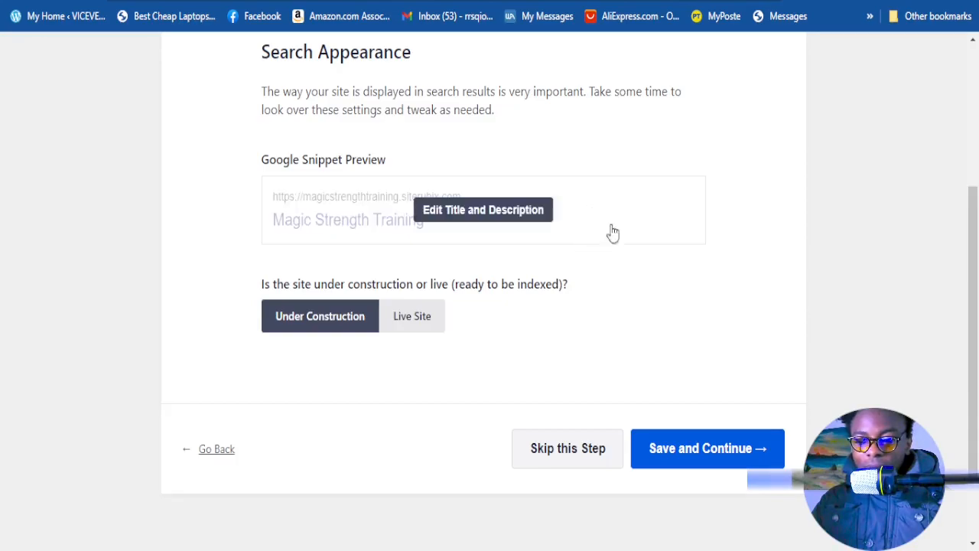
scroll(493, 226, "up", 1)
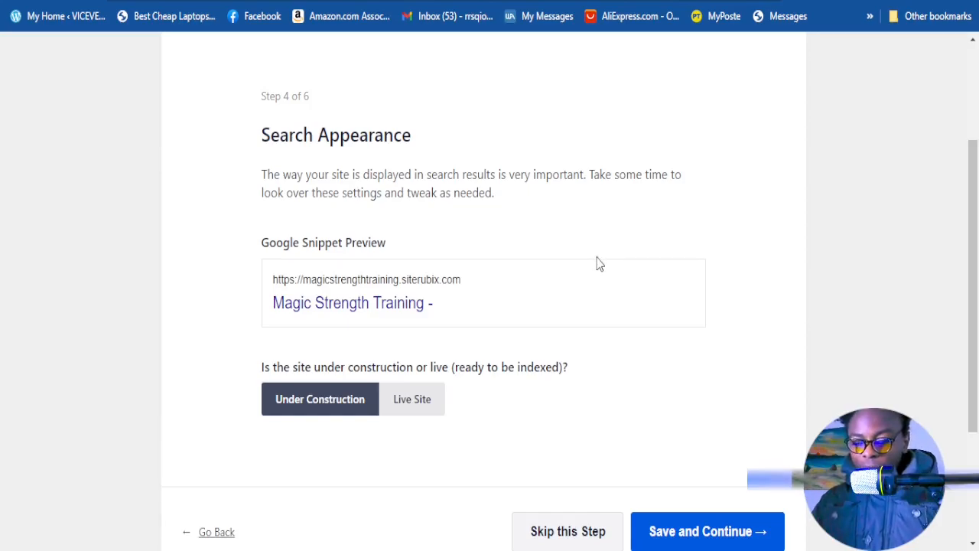
scroll(544, 230, "down", 1)
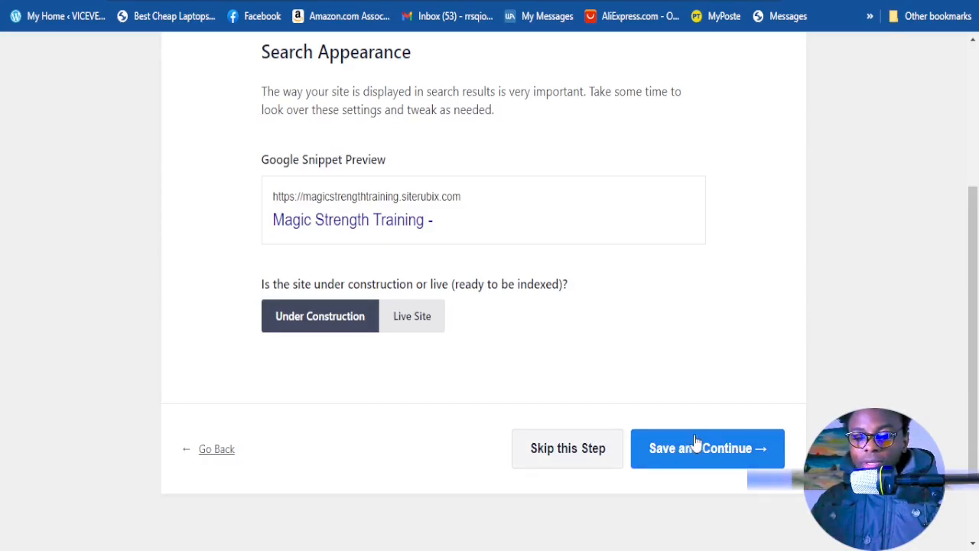
Save the Search Appearance settings in wizard step 4 with the site kept as Under Construction
scroll(677, 438, "up", 1)
scroll(666, 395, "down", 2)
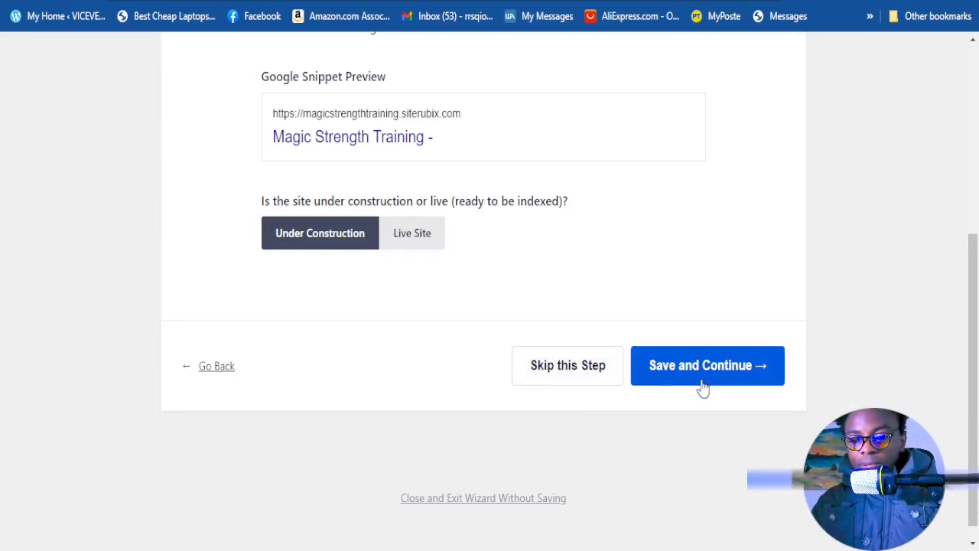
scroll(642, 352, "up", 1)
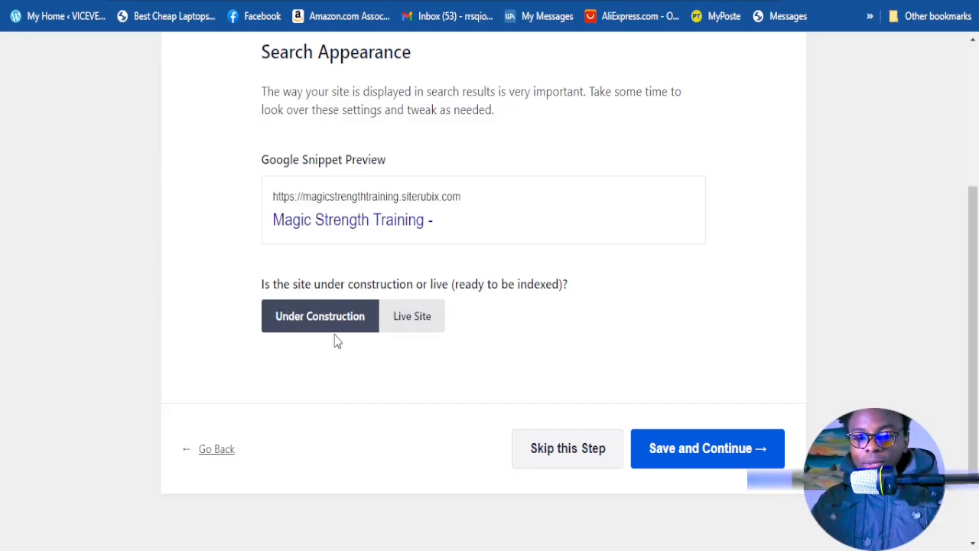
left_click(672, 451)
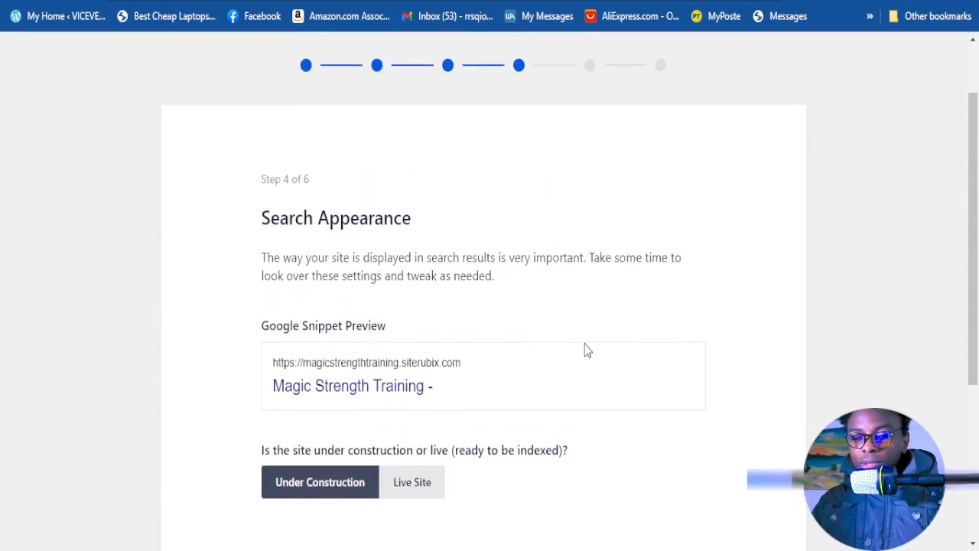
Keep the prefilled email address and the "Yes, count me in" option for Site Analyzer + Smart Recommendations, and save wizard step 5
scroll(585, 346, "down", 5)
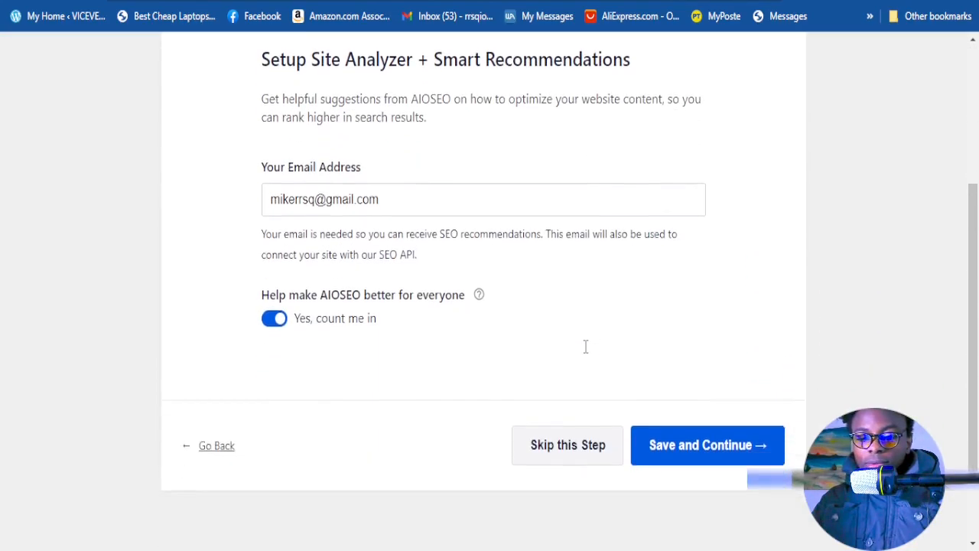
scroll(417, 275, "up", 4)
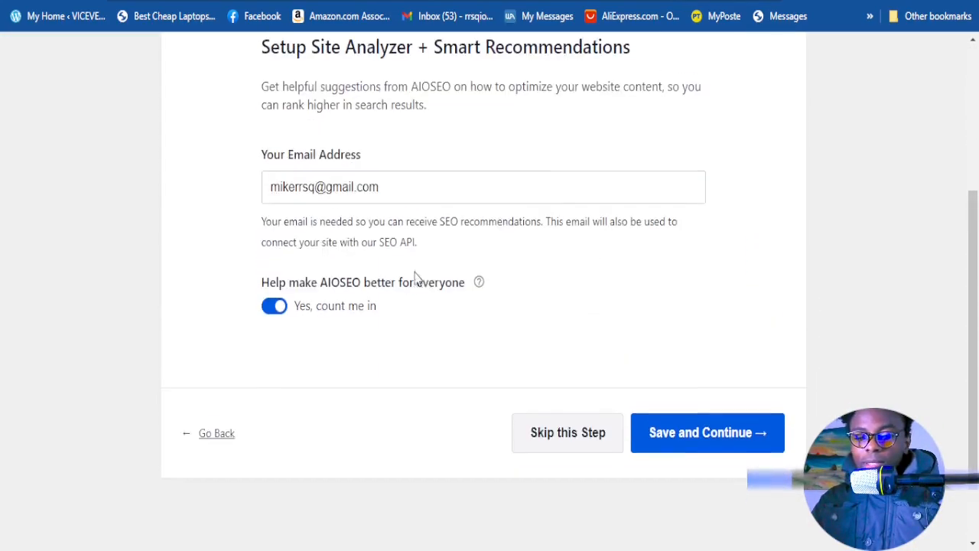
scroll(513, 282, "down", 3)
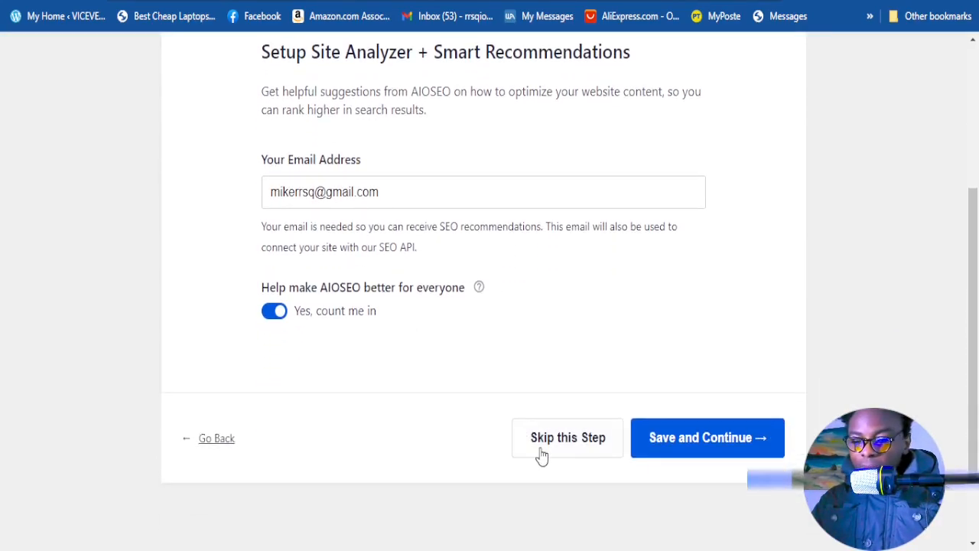
left_click(704, 450)
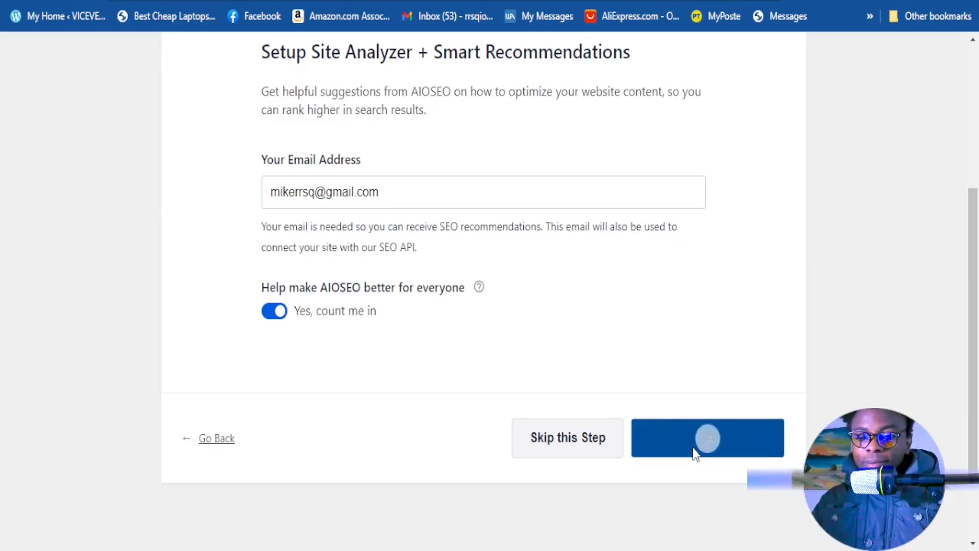
Postpone purchasing and installing the Pro extensions such as Index Now and Link Assistant by choosing to do it later
scroll(673, 385, "down", 3)
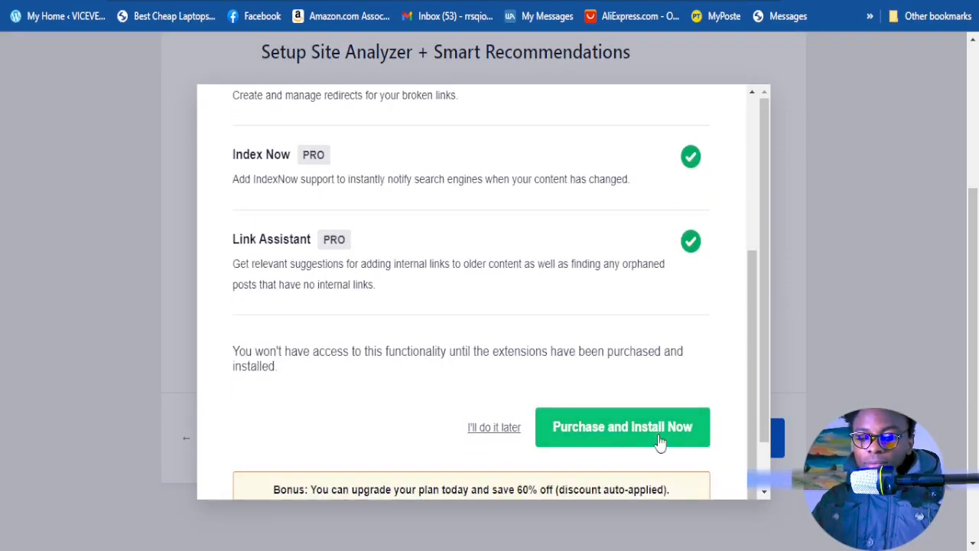
scroll(384, 319, "up", 1)
scroll(579, 372, "up", 1)
scroll(579, 372, "down", 2)
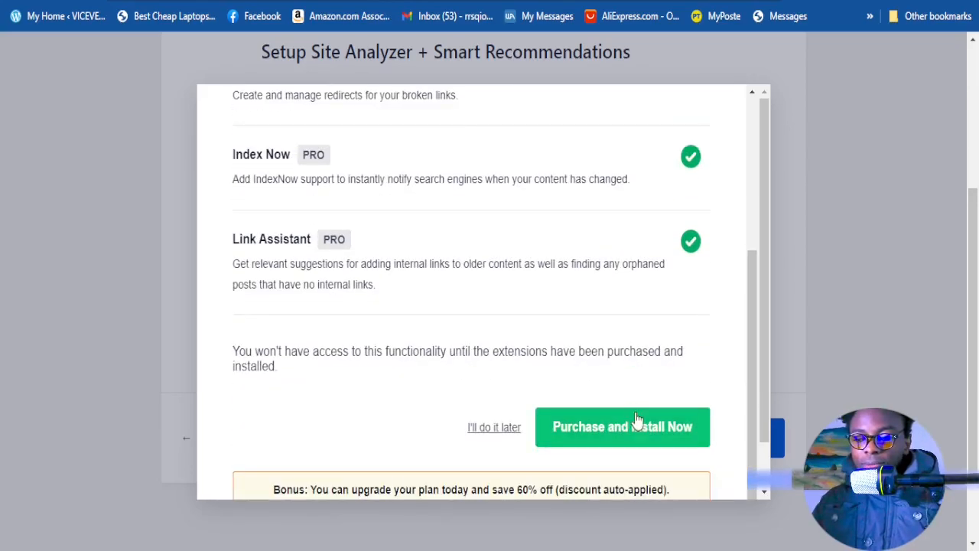
left_click(482, 432)
left_click(493, 428)
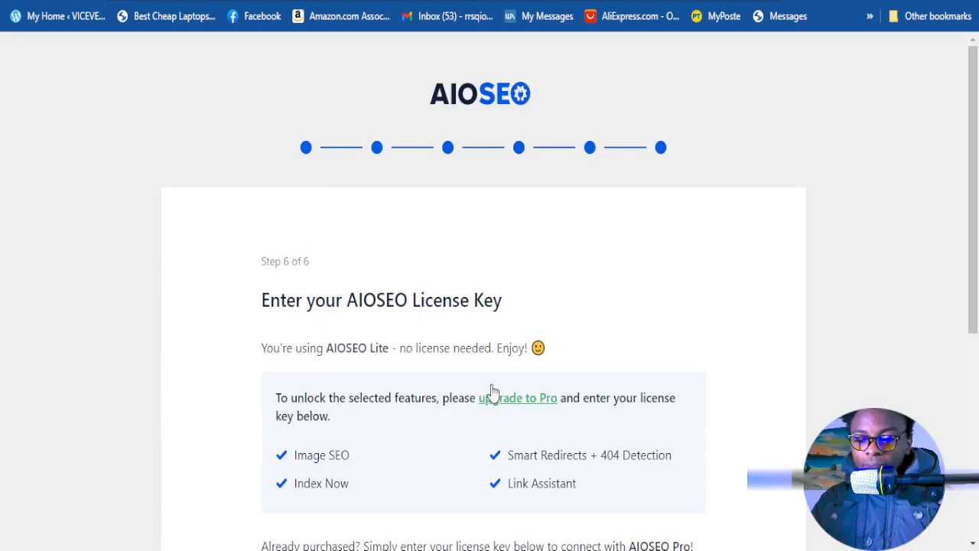
Skip the AIOSEO license key in wizard step 6, finish the setup without upgrading, and go to the dashboard
scroll(650, 296, "down", 4)
scroll(650, 321, "down", 1)
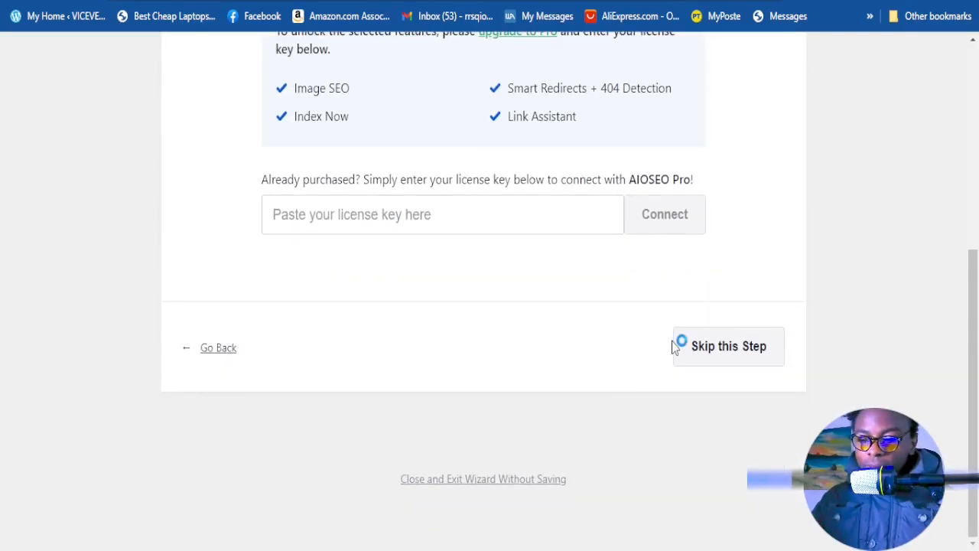
left_click(700, 356)
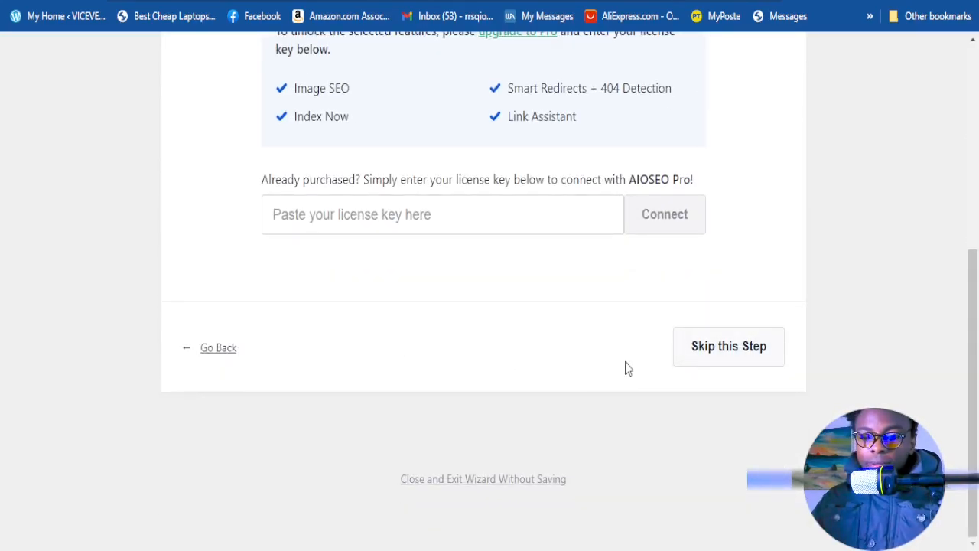
scroll(579, 339, "down", 2)
scroll(579, 344, "down", 7)
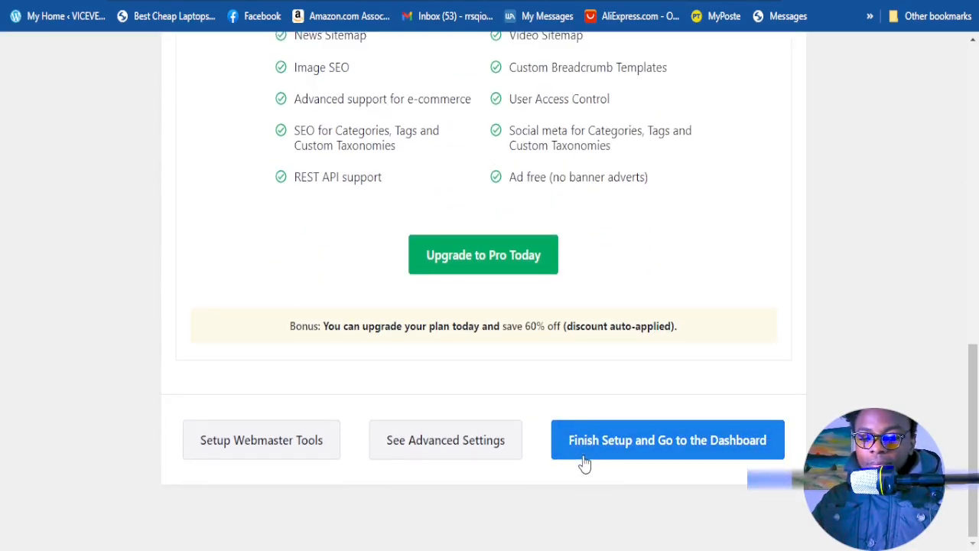
left_click(578, 452)
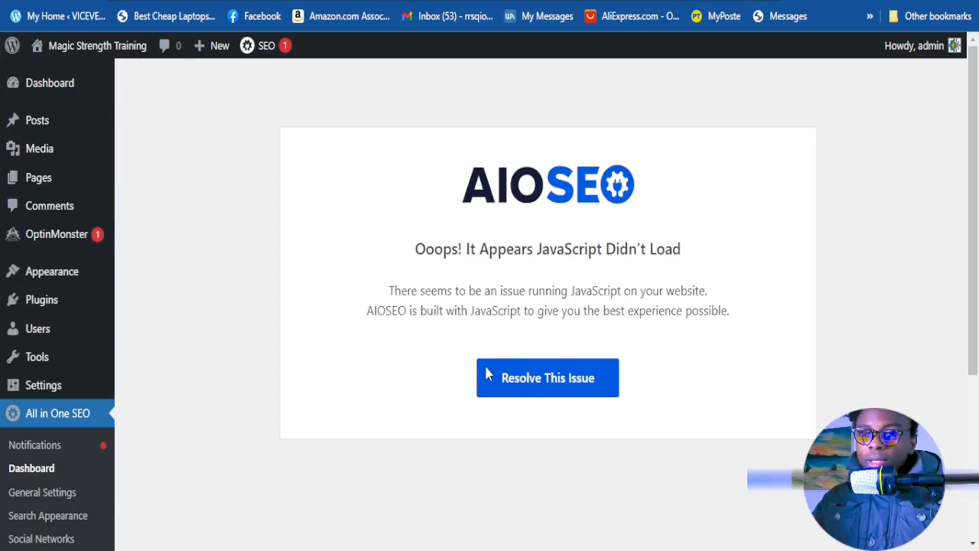
Look over the All in One SEO dashboard and its sections, including the AIOSEO Overview and SEO Site Score
scroll(651, 329, "down", 2)
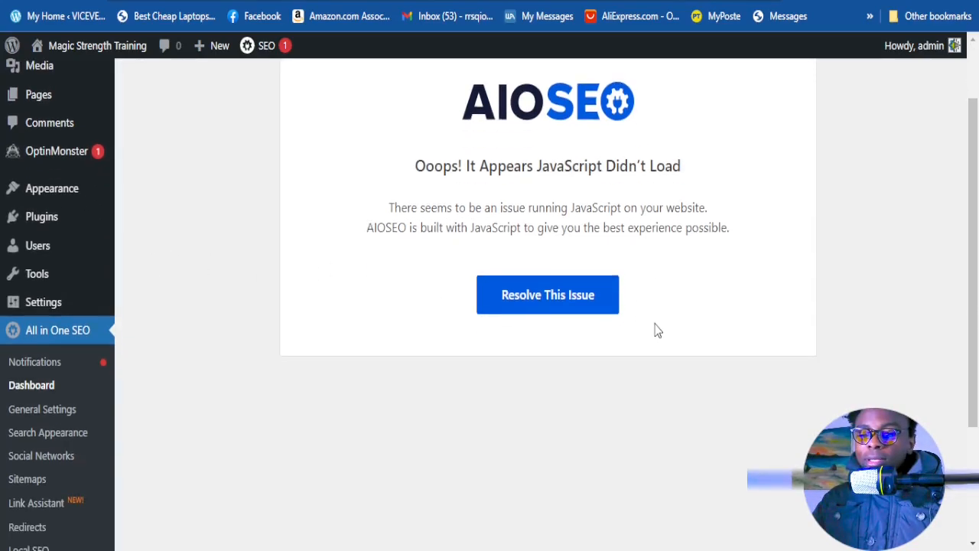
scroll(624, 336, "down", 2)
scroll(596, 329, "up", 1)
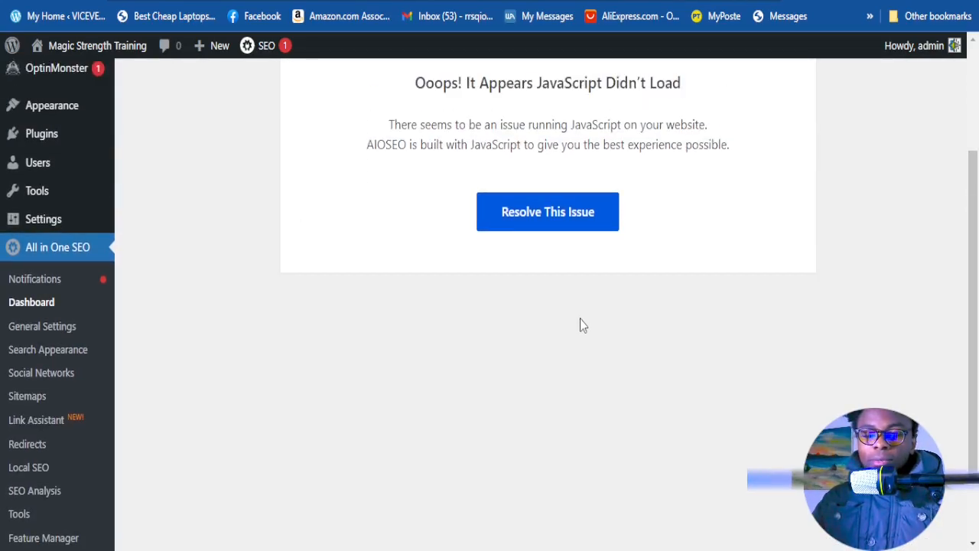
scroll(553, 337, "down", 2)
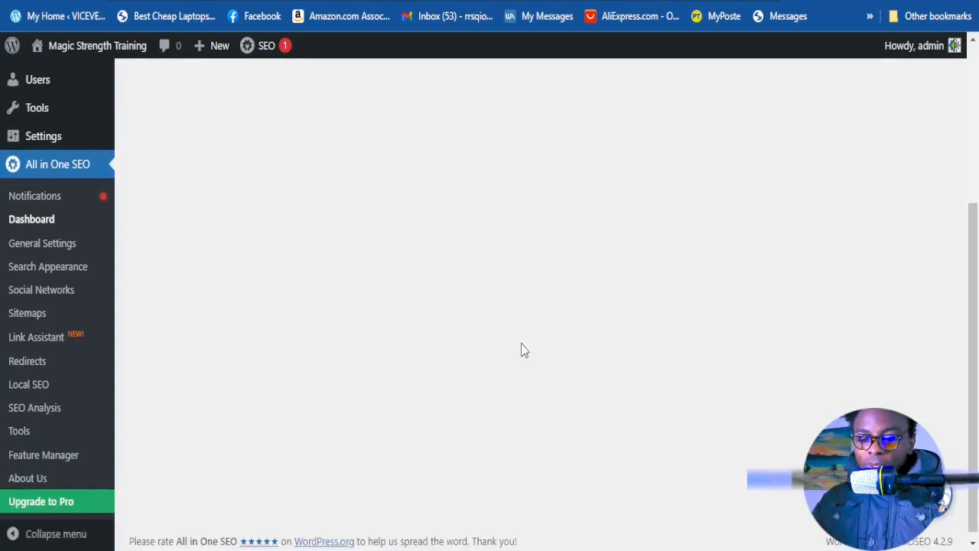
scroll(360, 339, "up", 2)
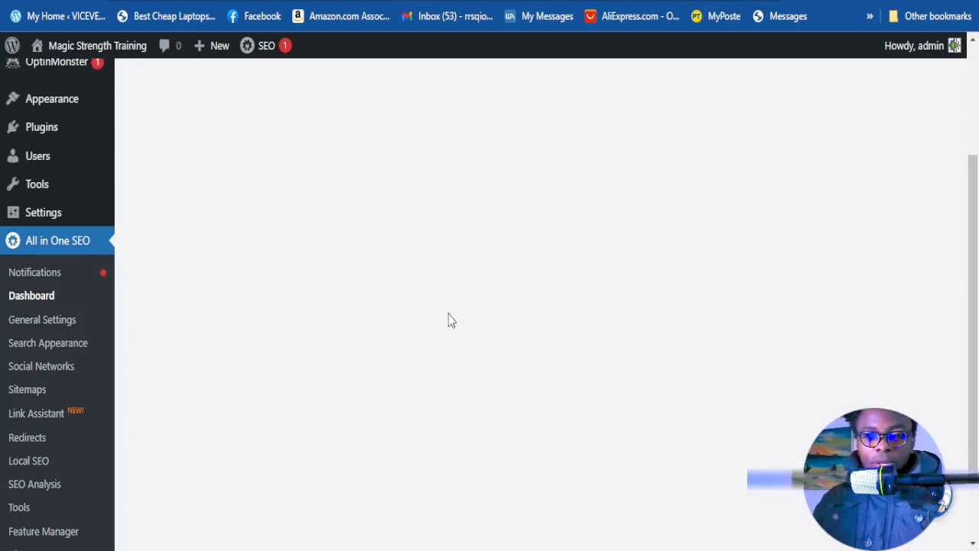
scroll(59, 256, "up", 2)
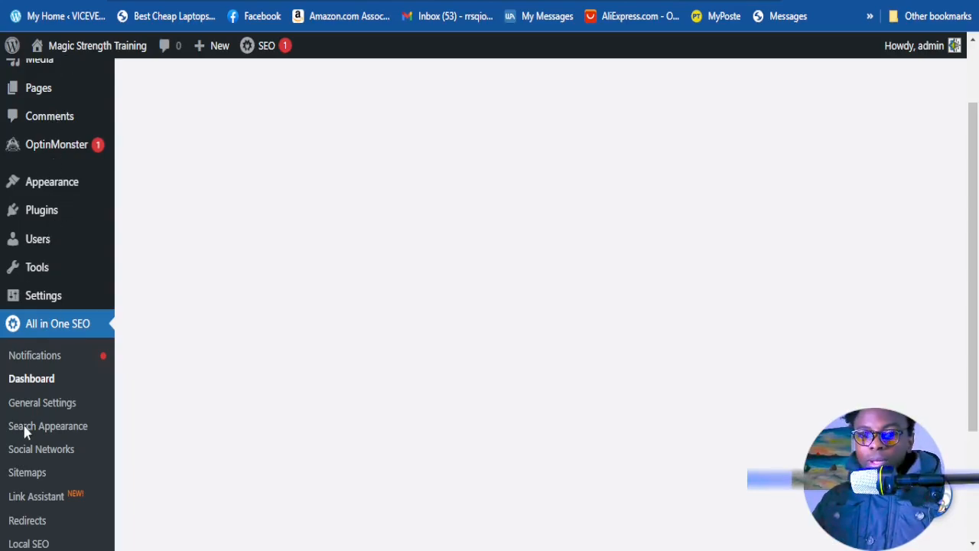
scroll(30, 430, "down", 2)
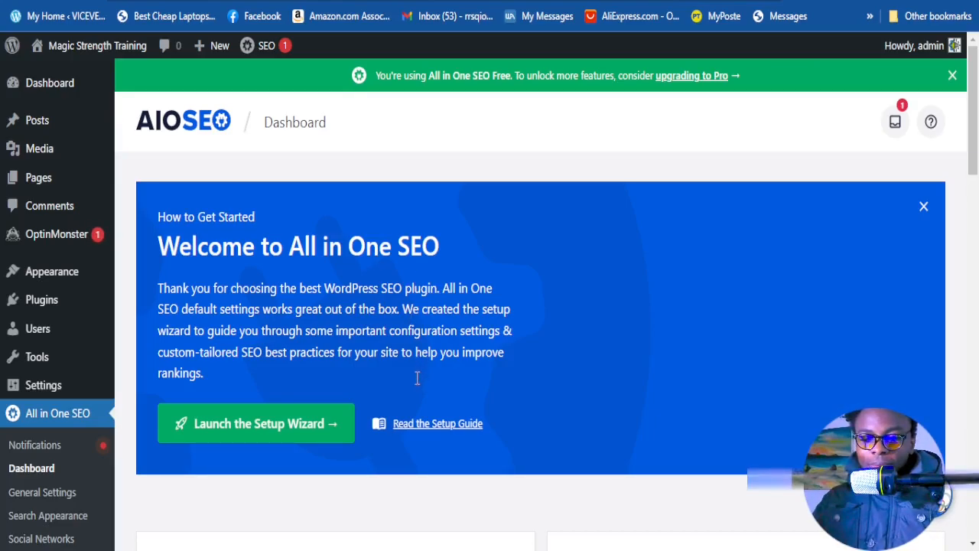
scroll(404, 387, "down", 3)
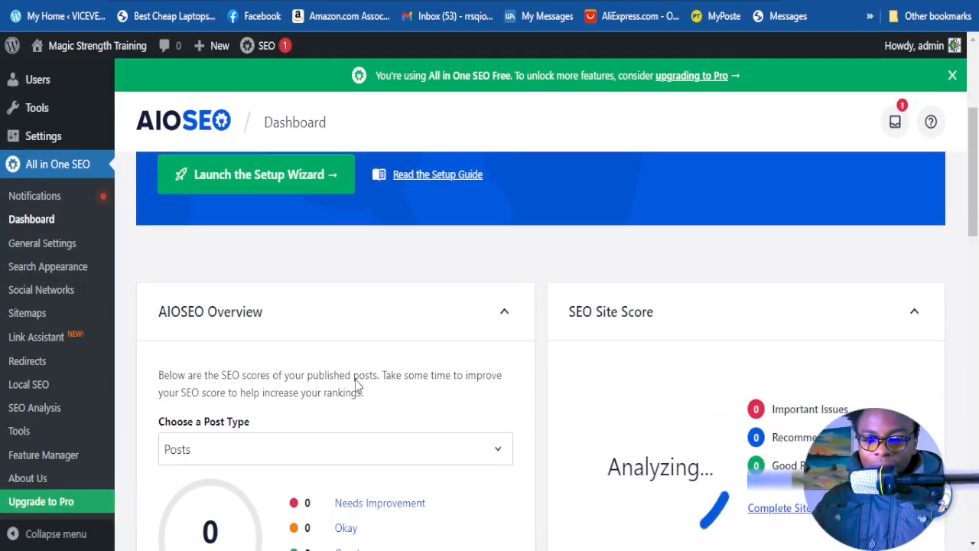